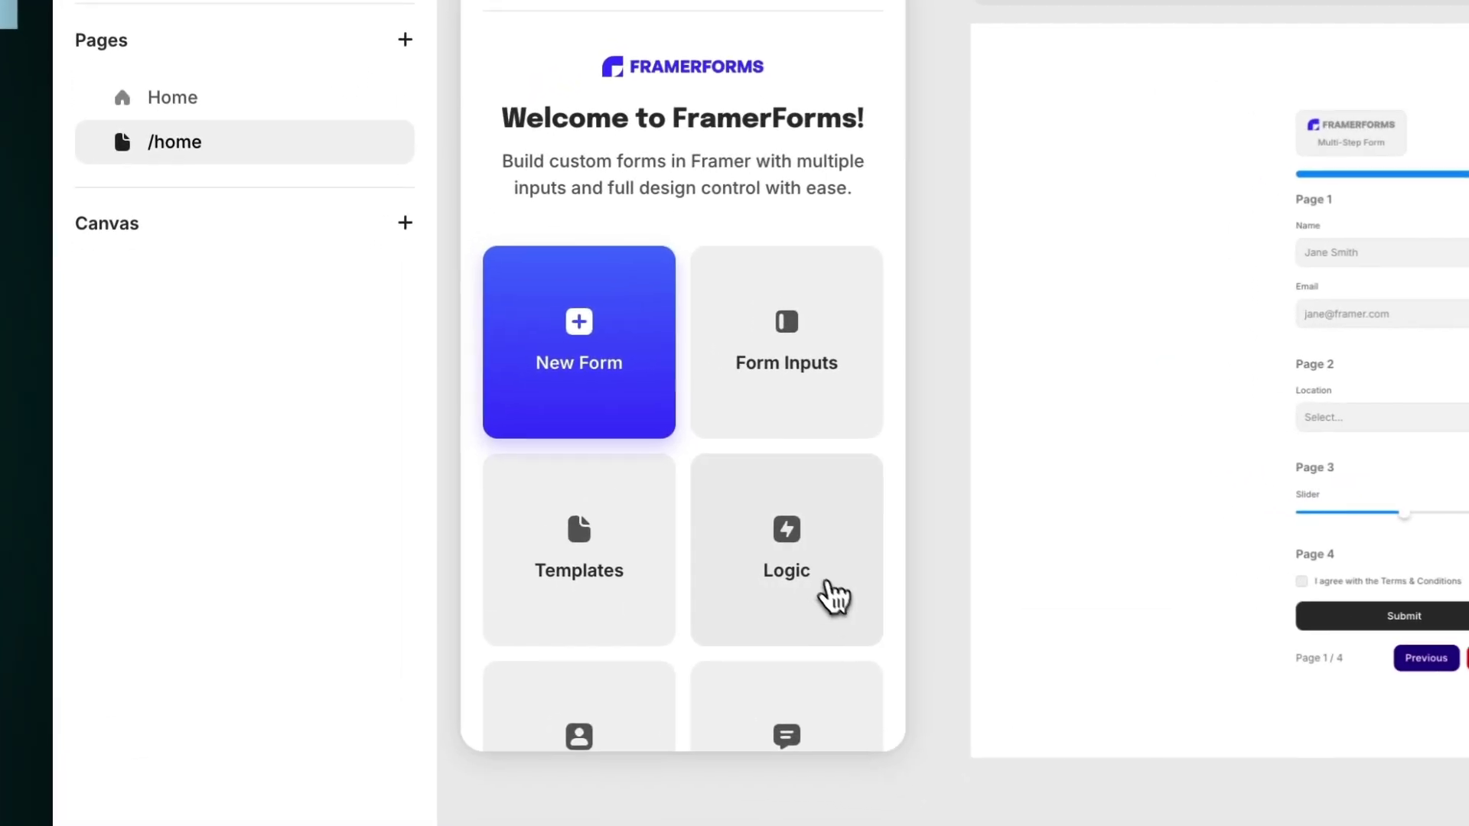
Open the FramerForms Logic section and its Conditional Logic guide
{"action": "left_click", "coordinate": [511, 539]}
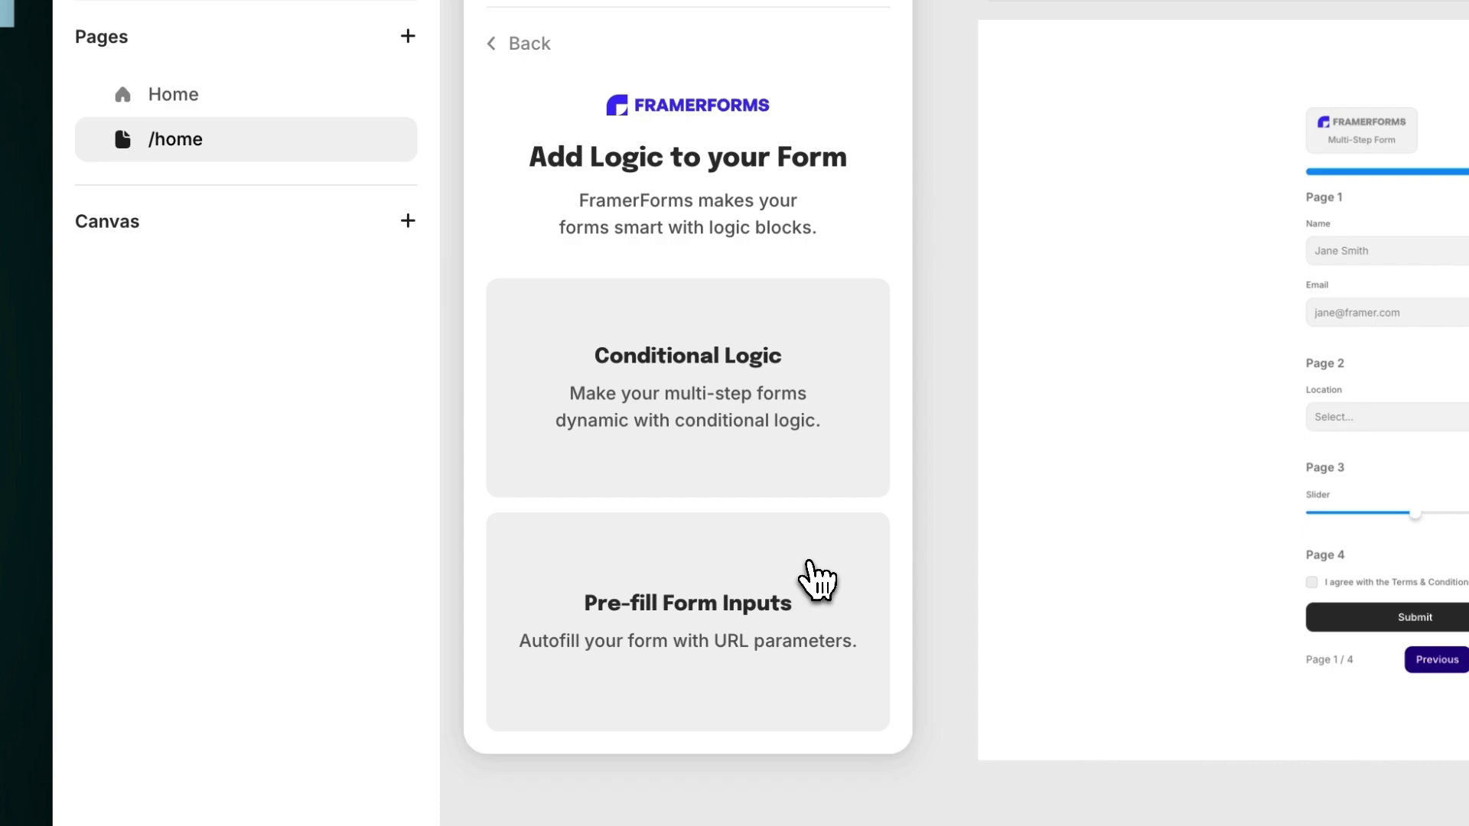
{"action": "left_click", "coordinate": [604, 383]}
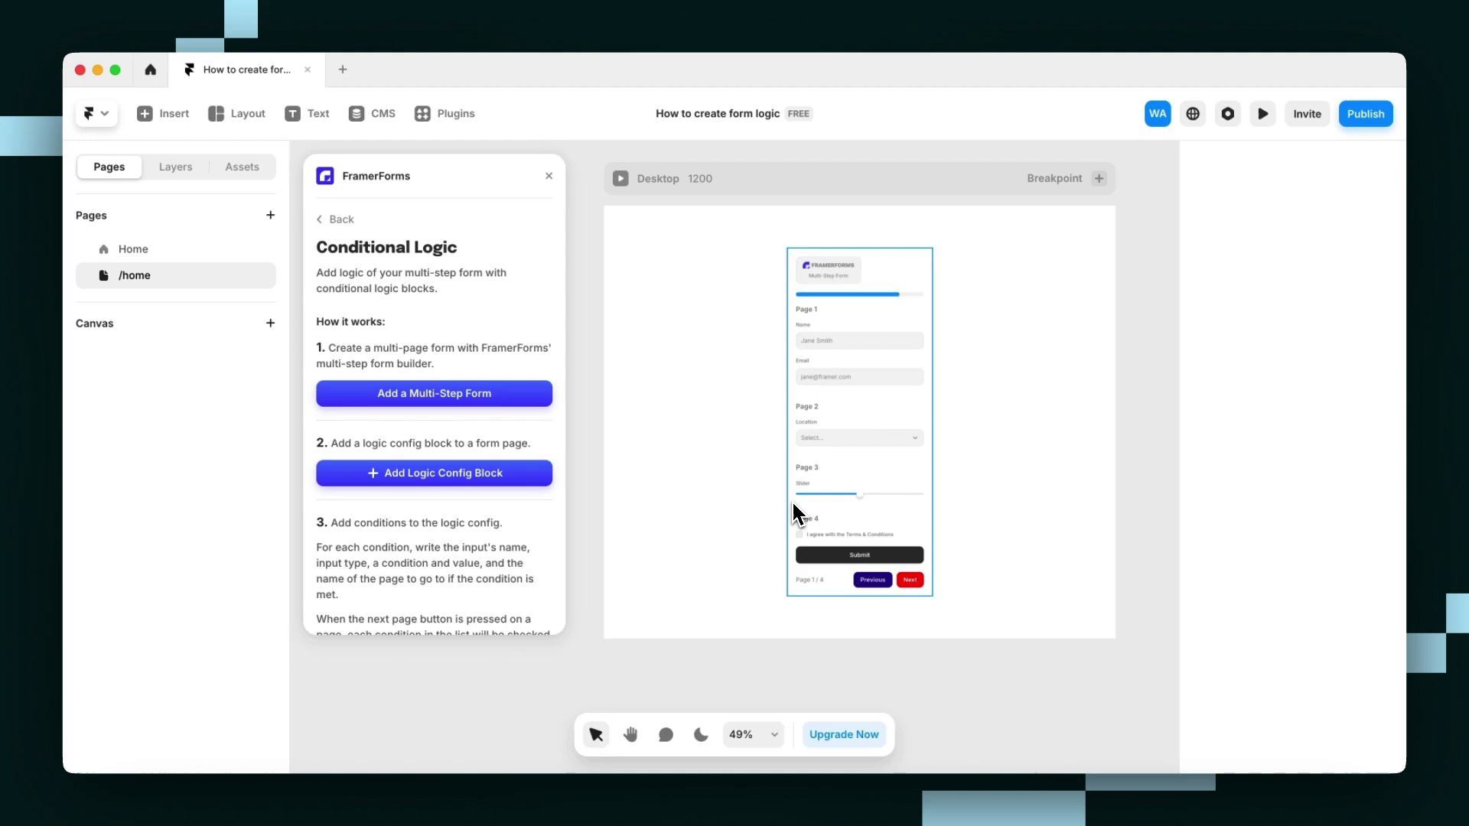
Select the multi-step form and add a Multi-Step Form Logic block to Page 1
{"action": "left_click", "coordinate": [797, 511]}
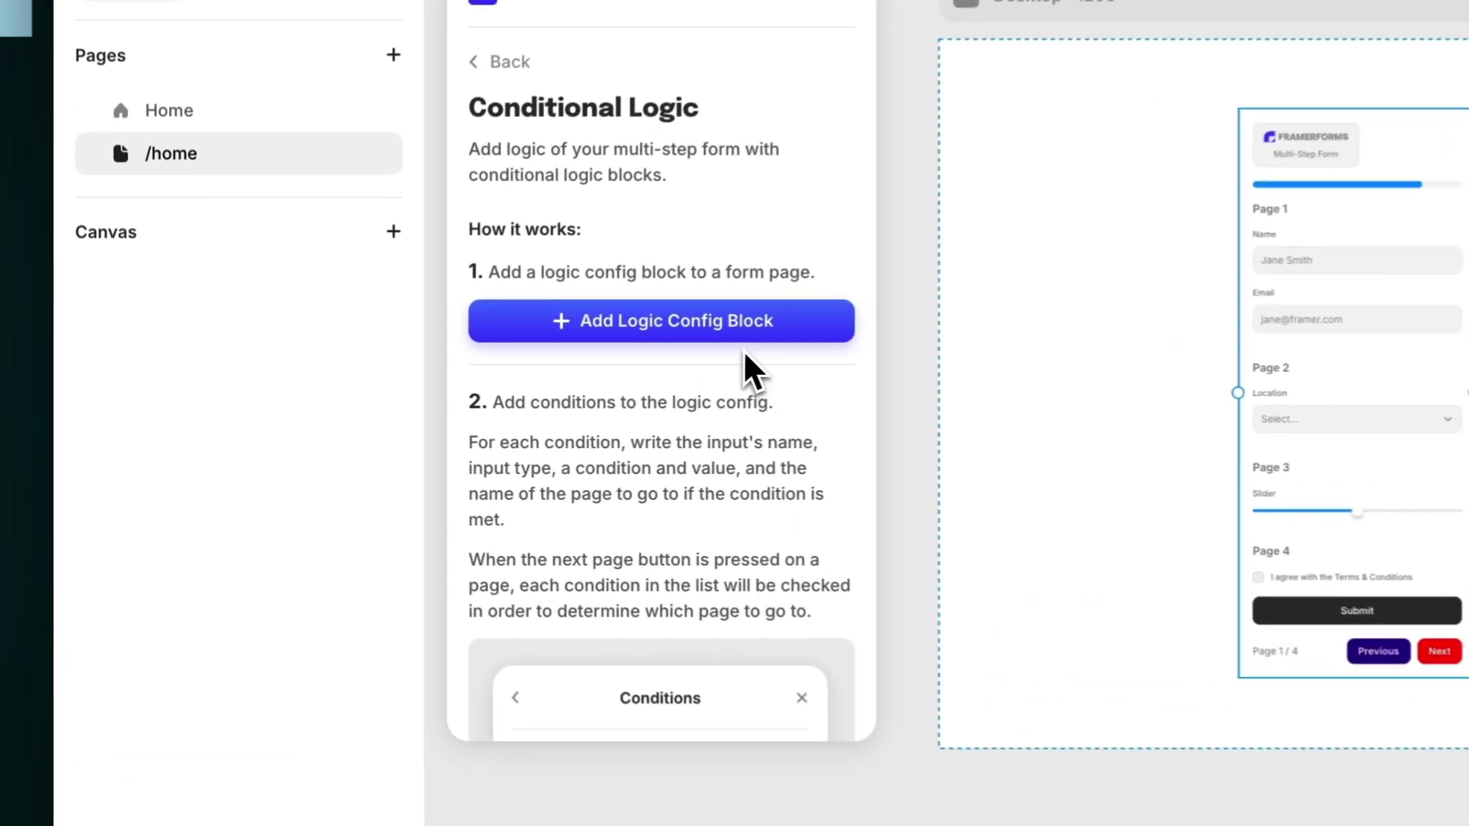
{"action": "left_click", "coordinate": [785, 337]}
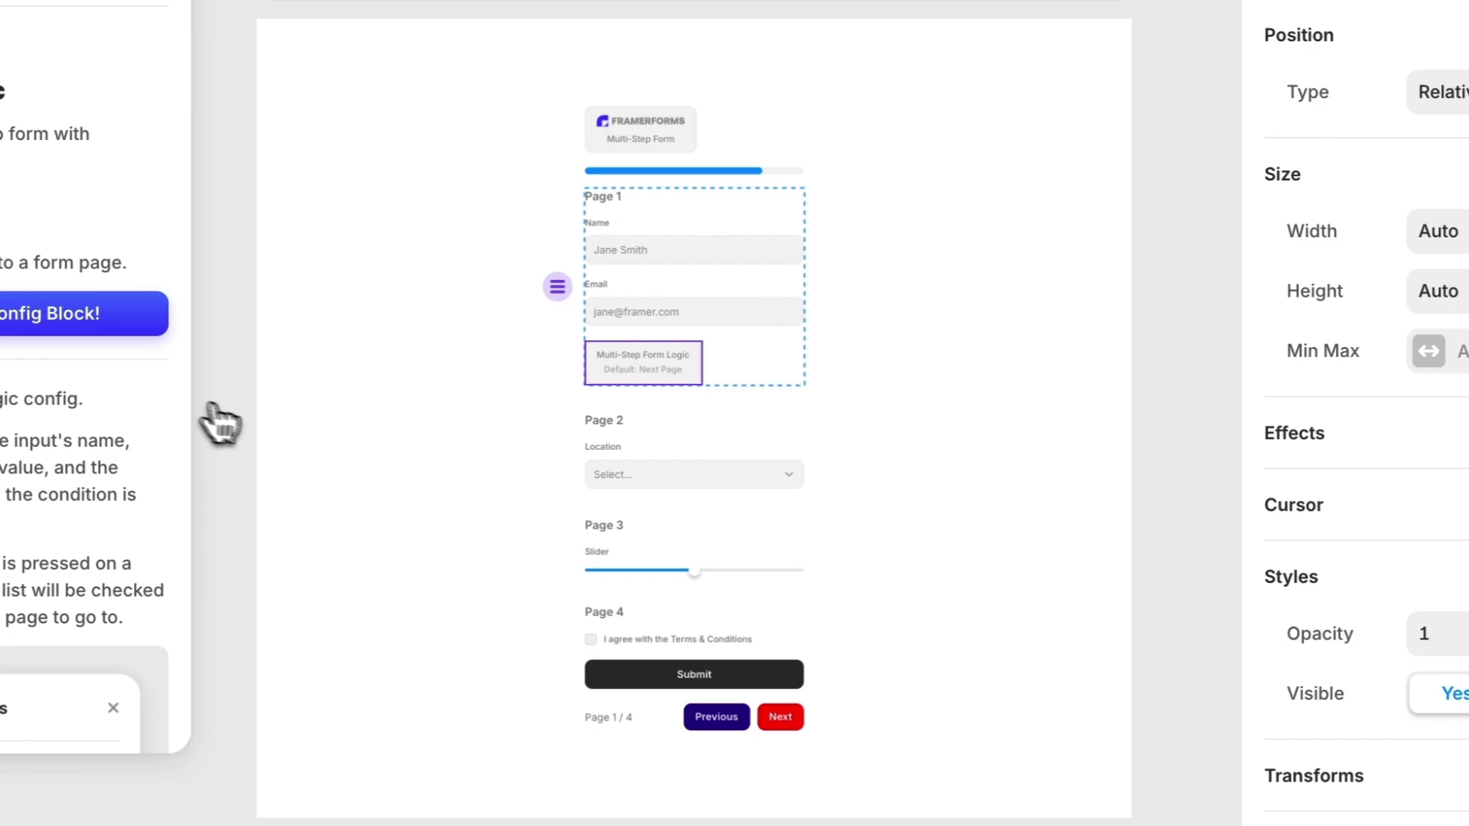
{"action": "scroll", "coordinate": [833, 333], "scroll_direction": "up", "scroll_amount": 5}
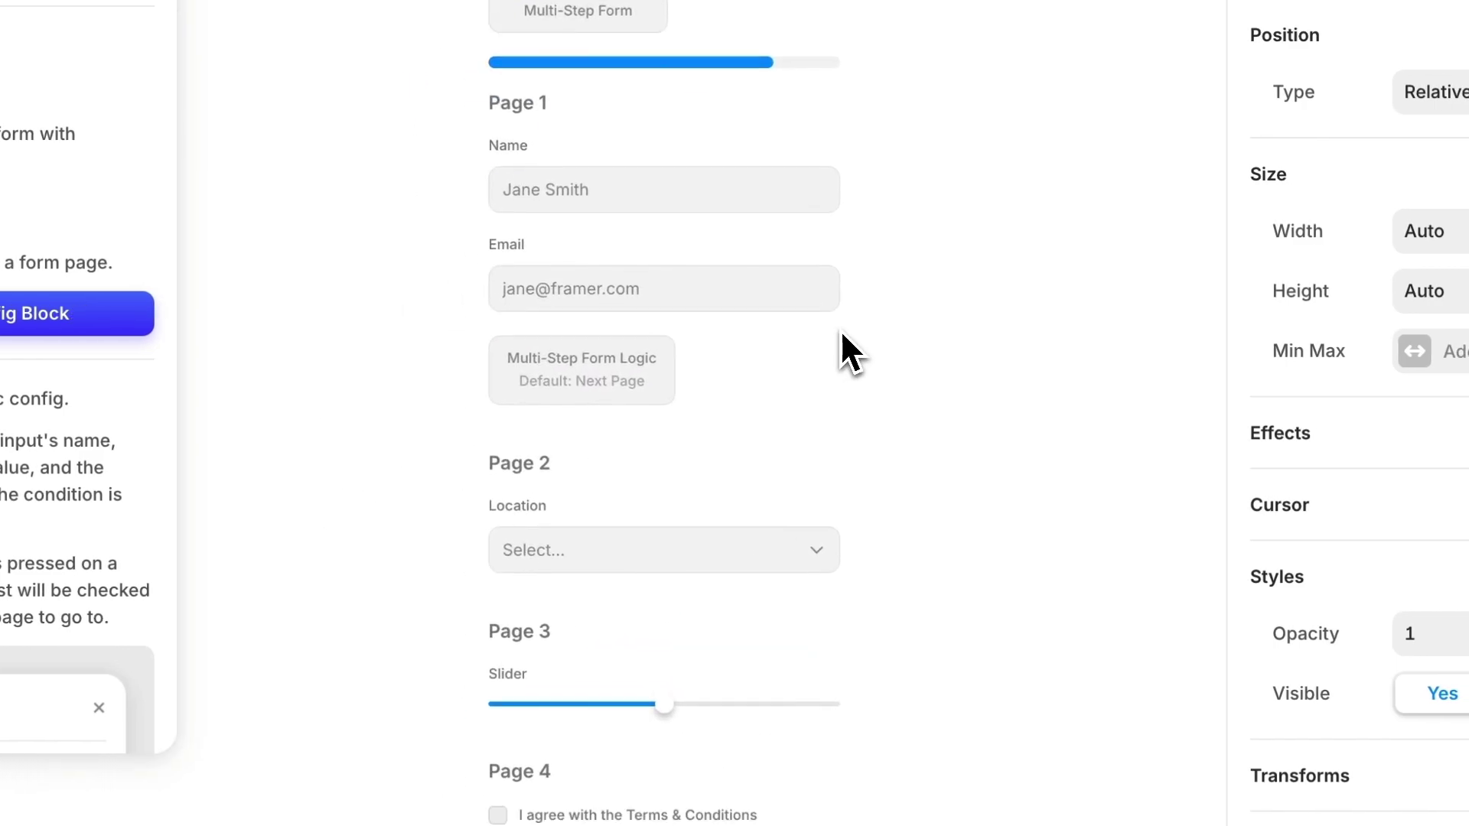
{"action": "left_click", "coordinate": [645, 368]}
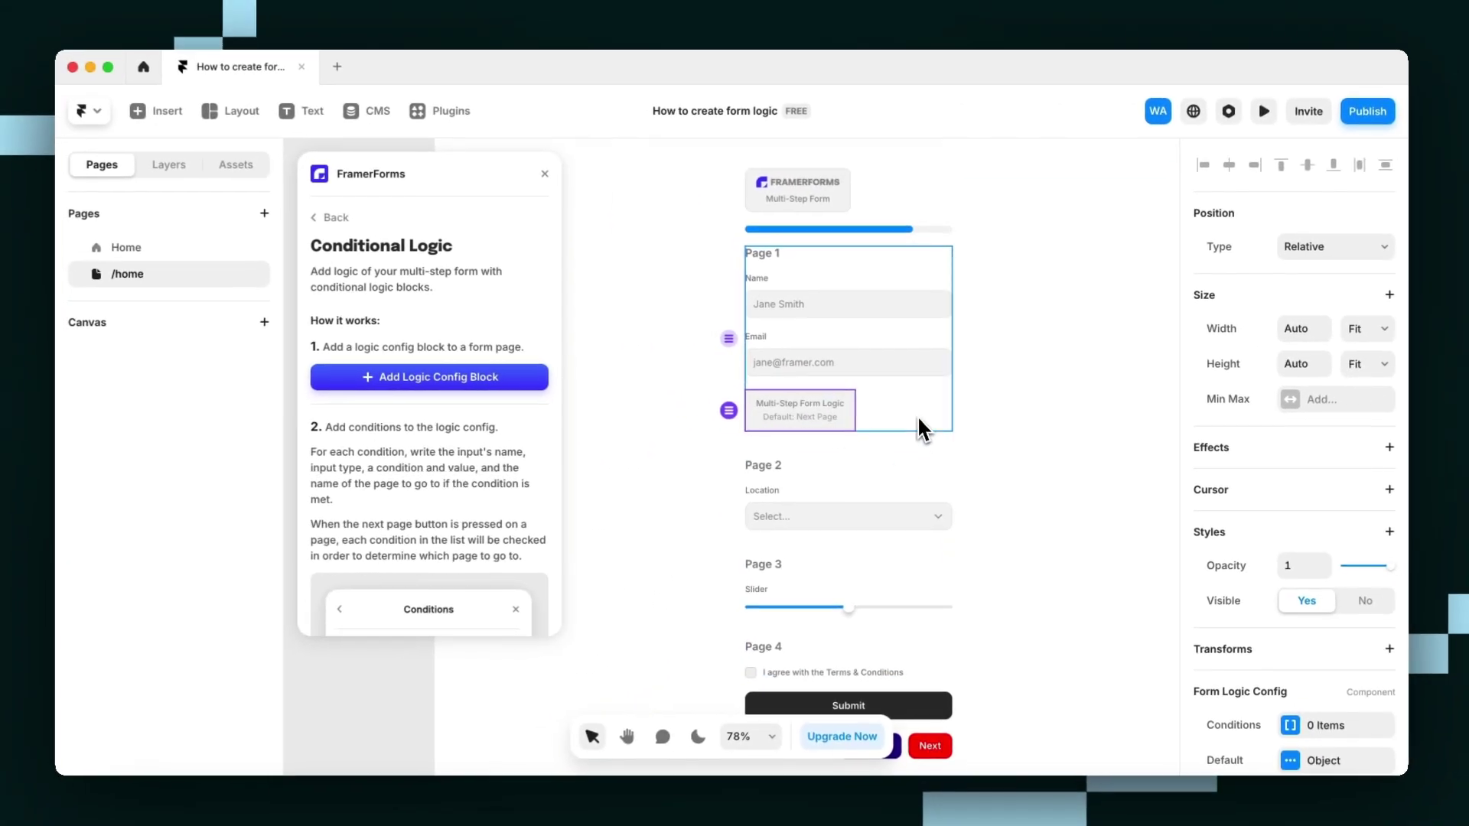
Select the Page 2 stack and add another logic block to it
{"action": "left_click", "coordinate": [792, 373]}
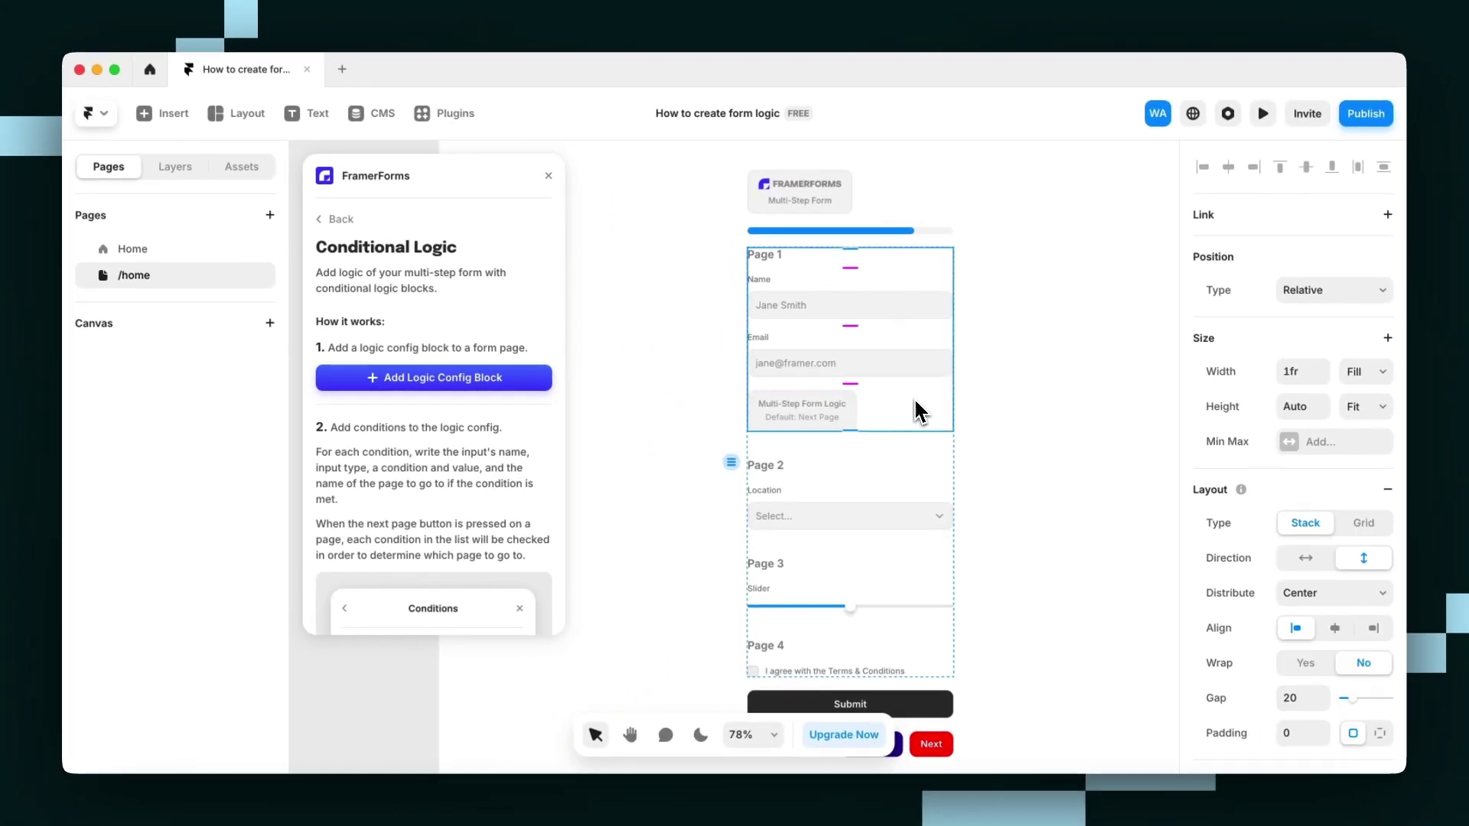
{"action": "left_click", "coordinate": [885, 492]}
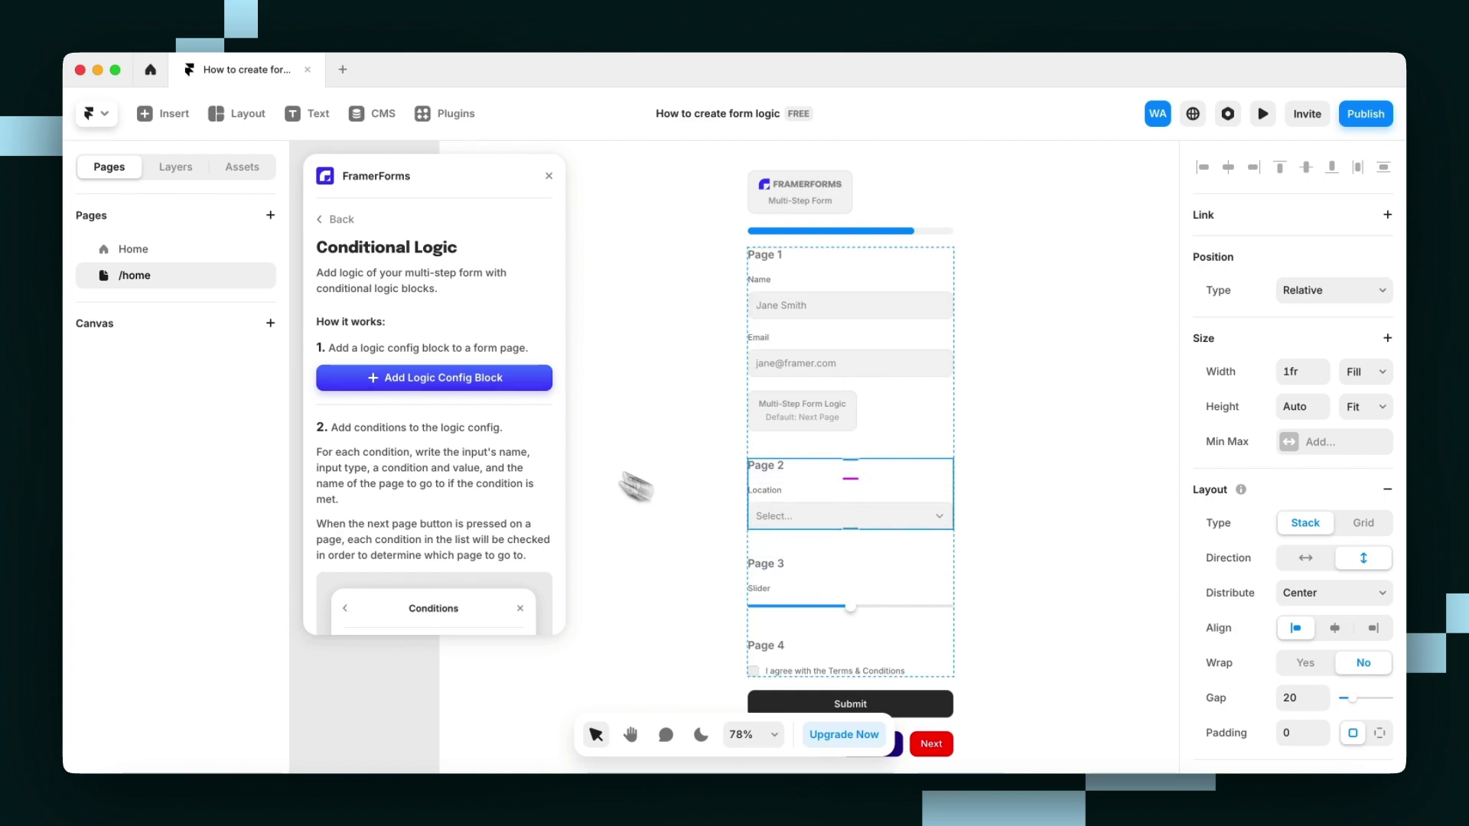
{"action": "left_click", "coordinate": [462, 396]}
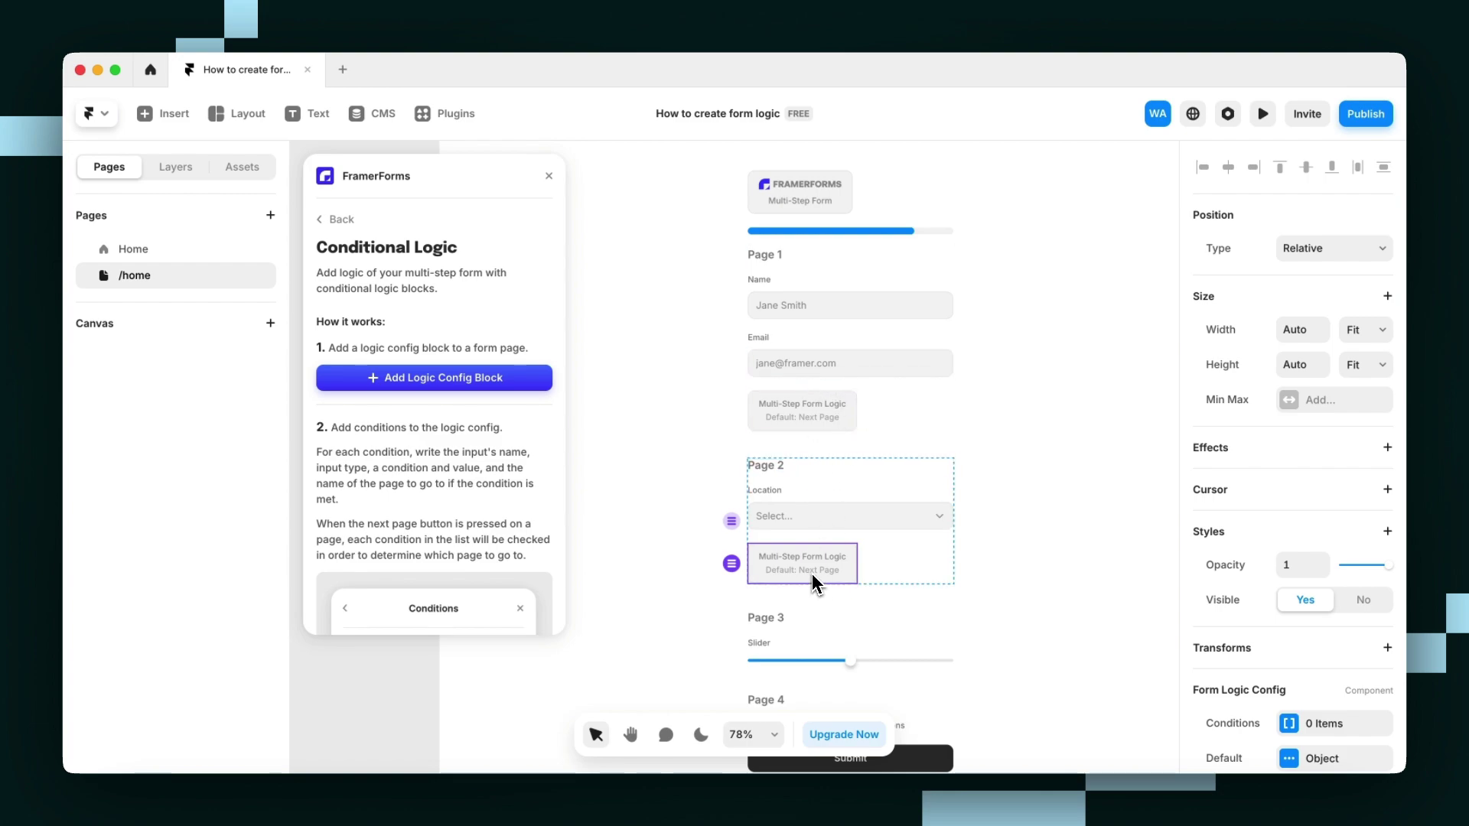
Delete the Page 2 logic block and add one empty condition to Page 1's logic
{"action": "key", "text": "Delete"}
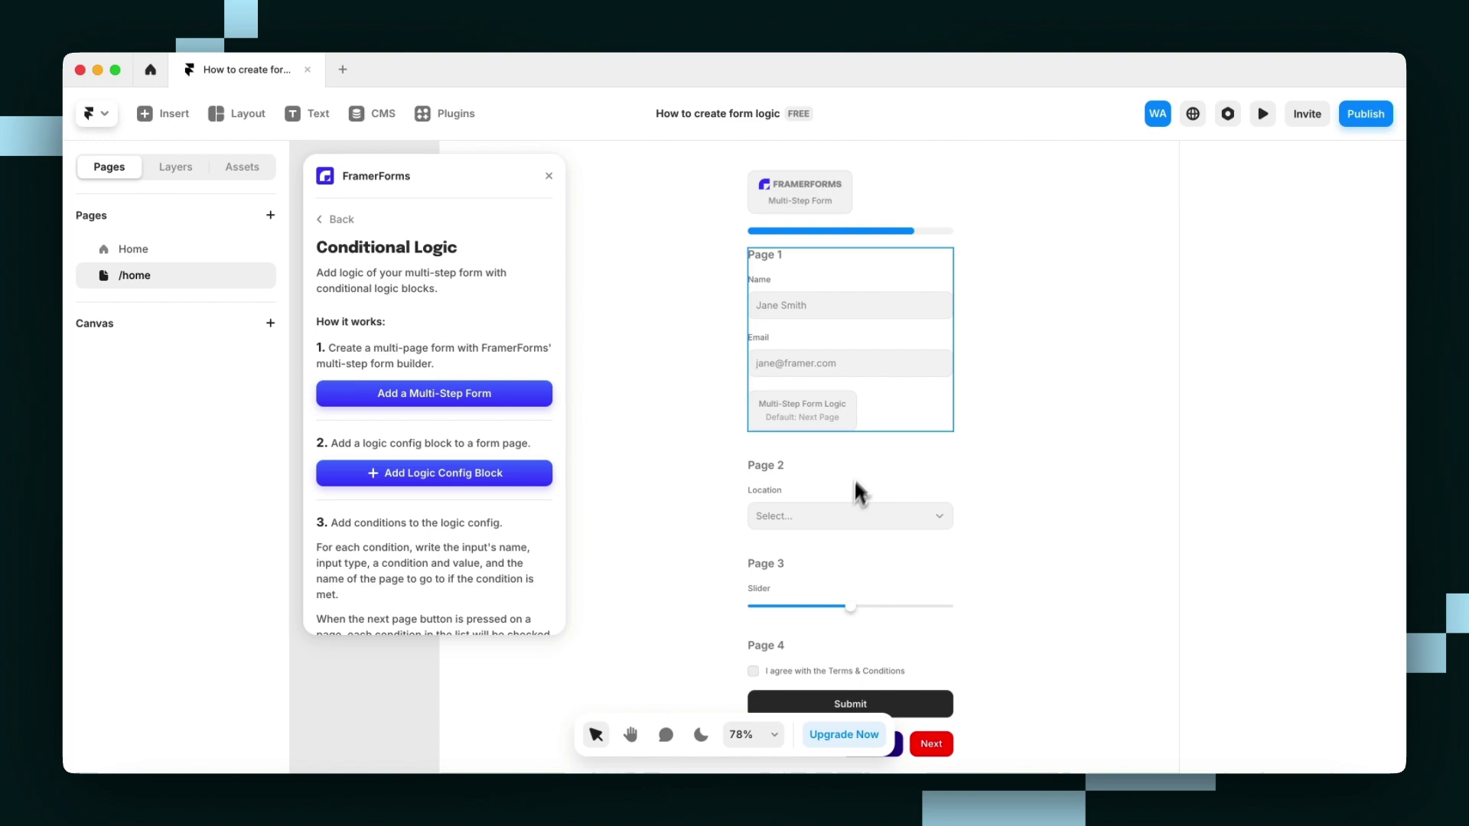
{"action": "left_click", "coordinate": [848, 421]}
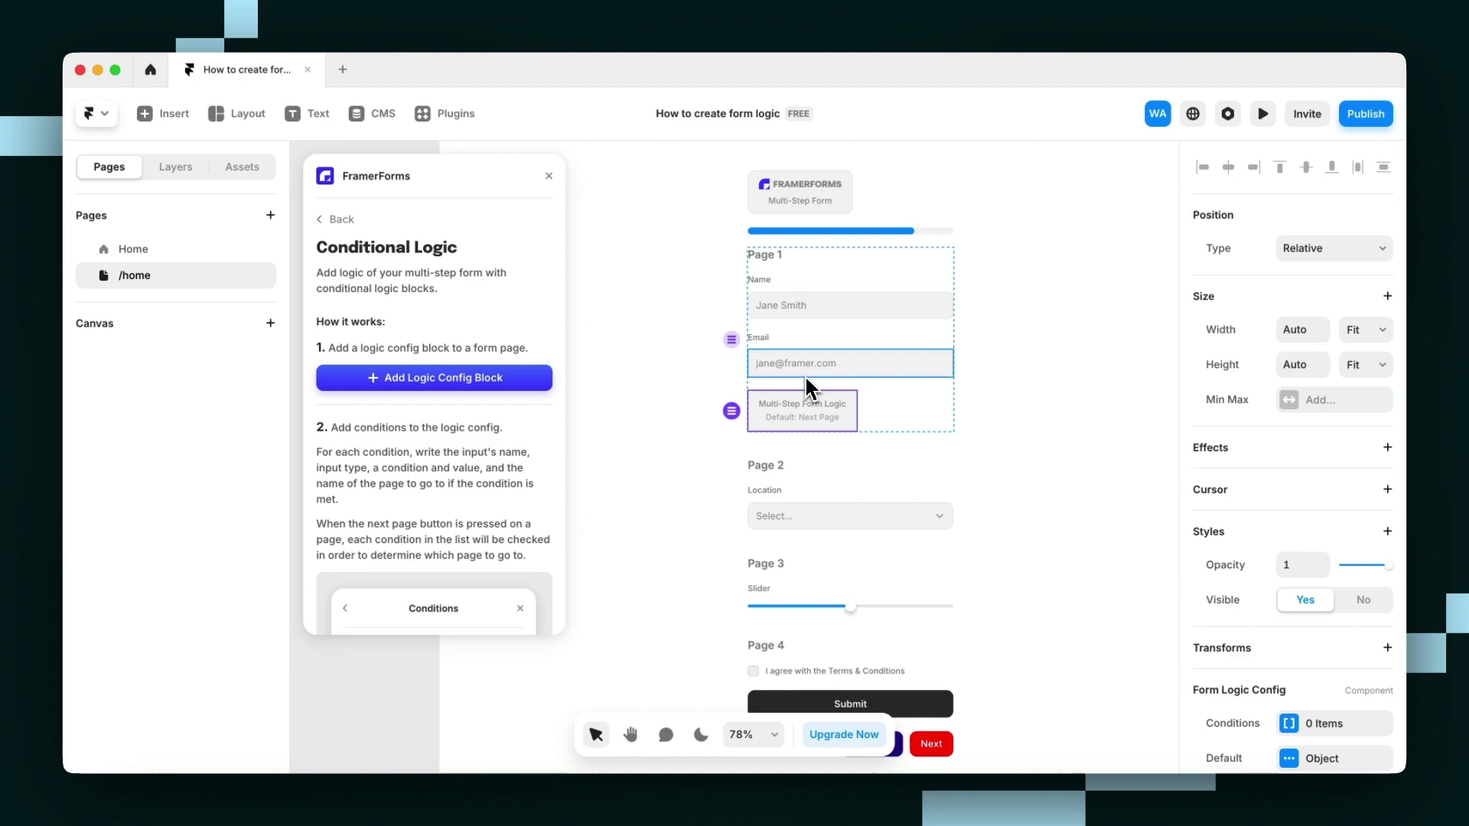
{"action": "scroll", "coordinate": [1232, 577], "scroll_direction": "down", "scroll_amount": 3}
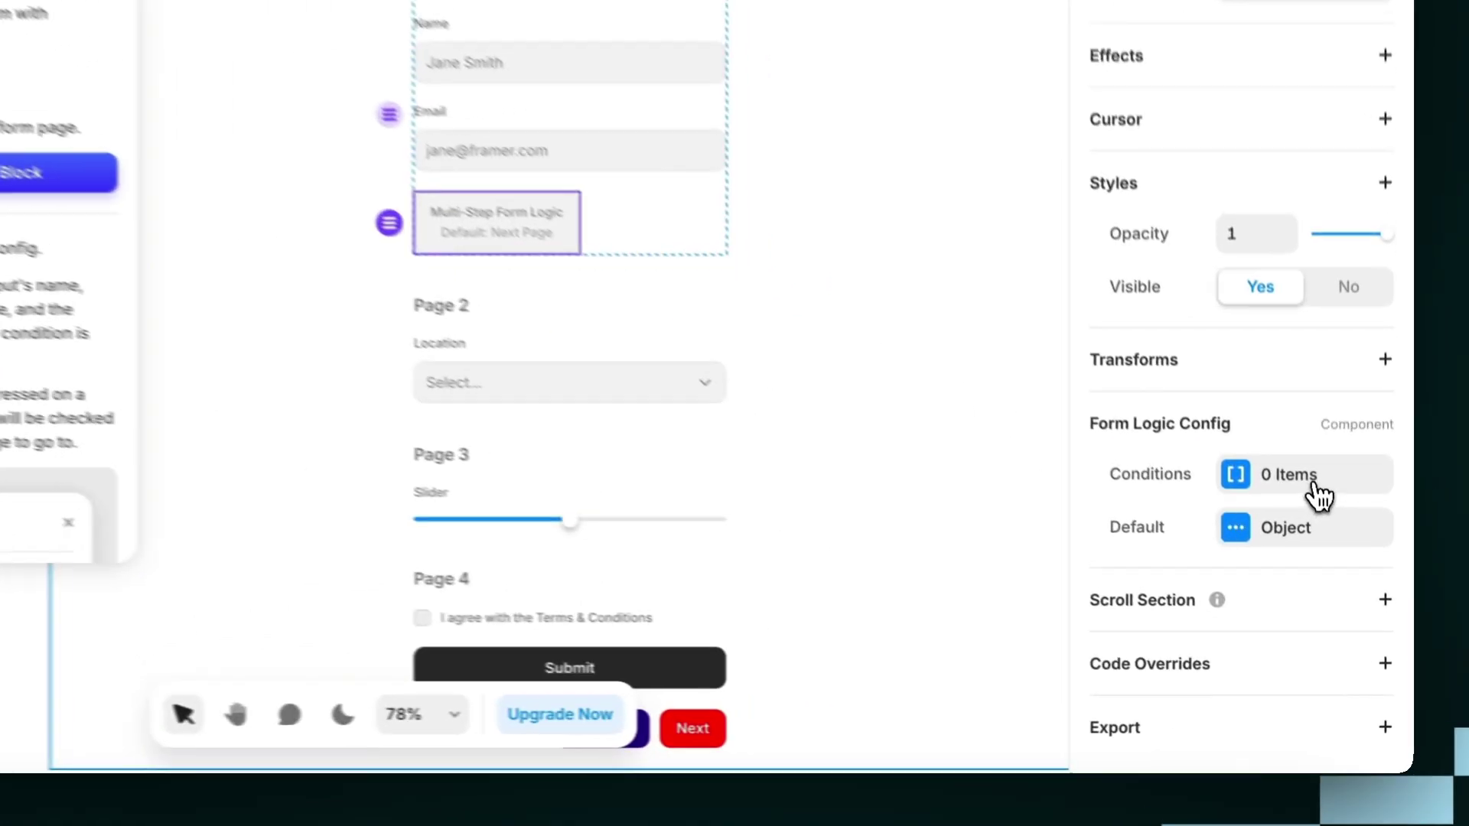
{"action": "left_click", "coordinate": [1339, 585]}
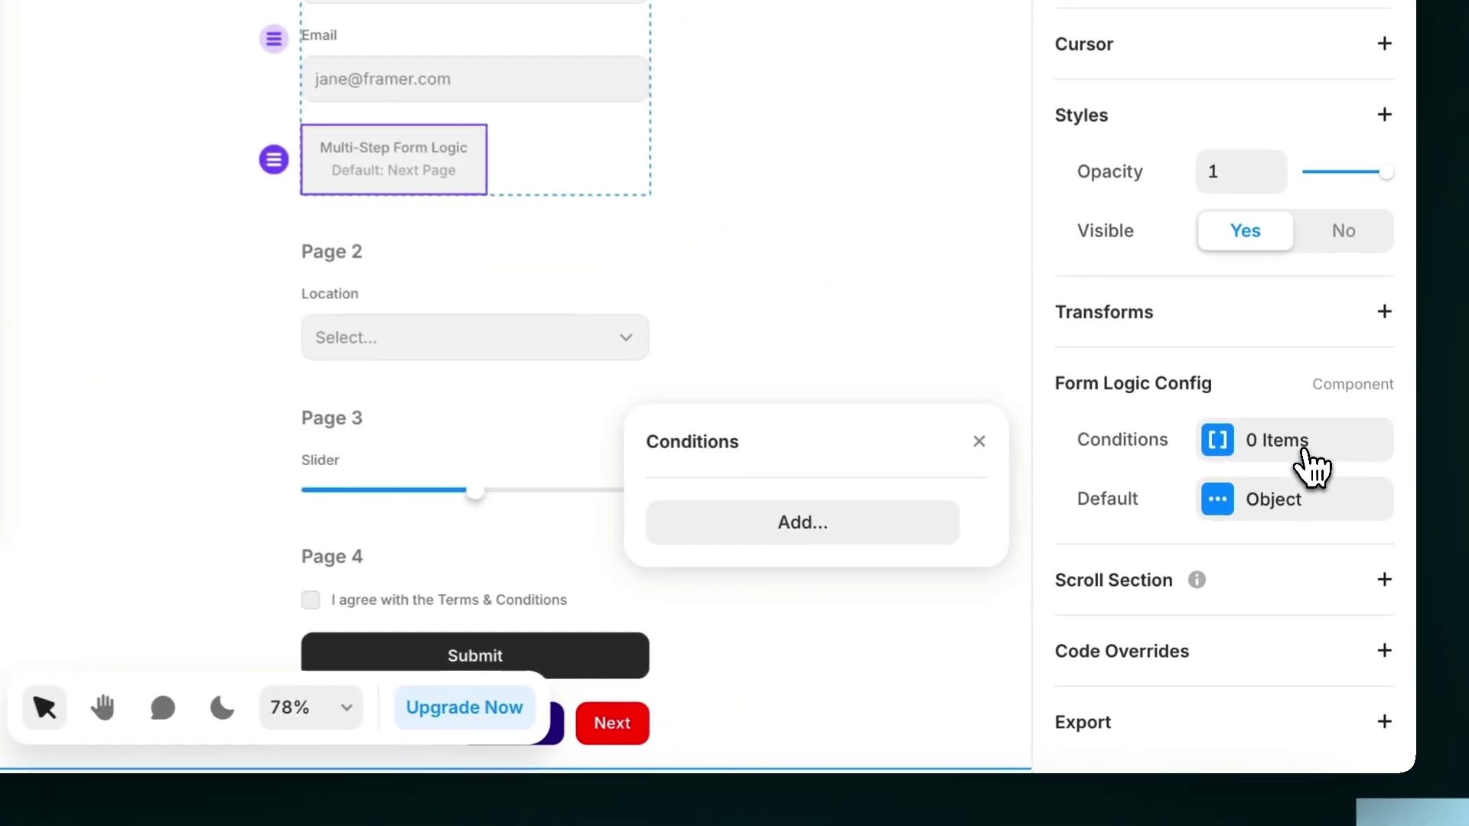
{"action": "left_click", "coordinate": [817, 530]}
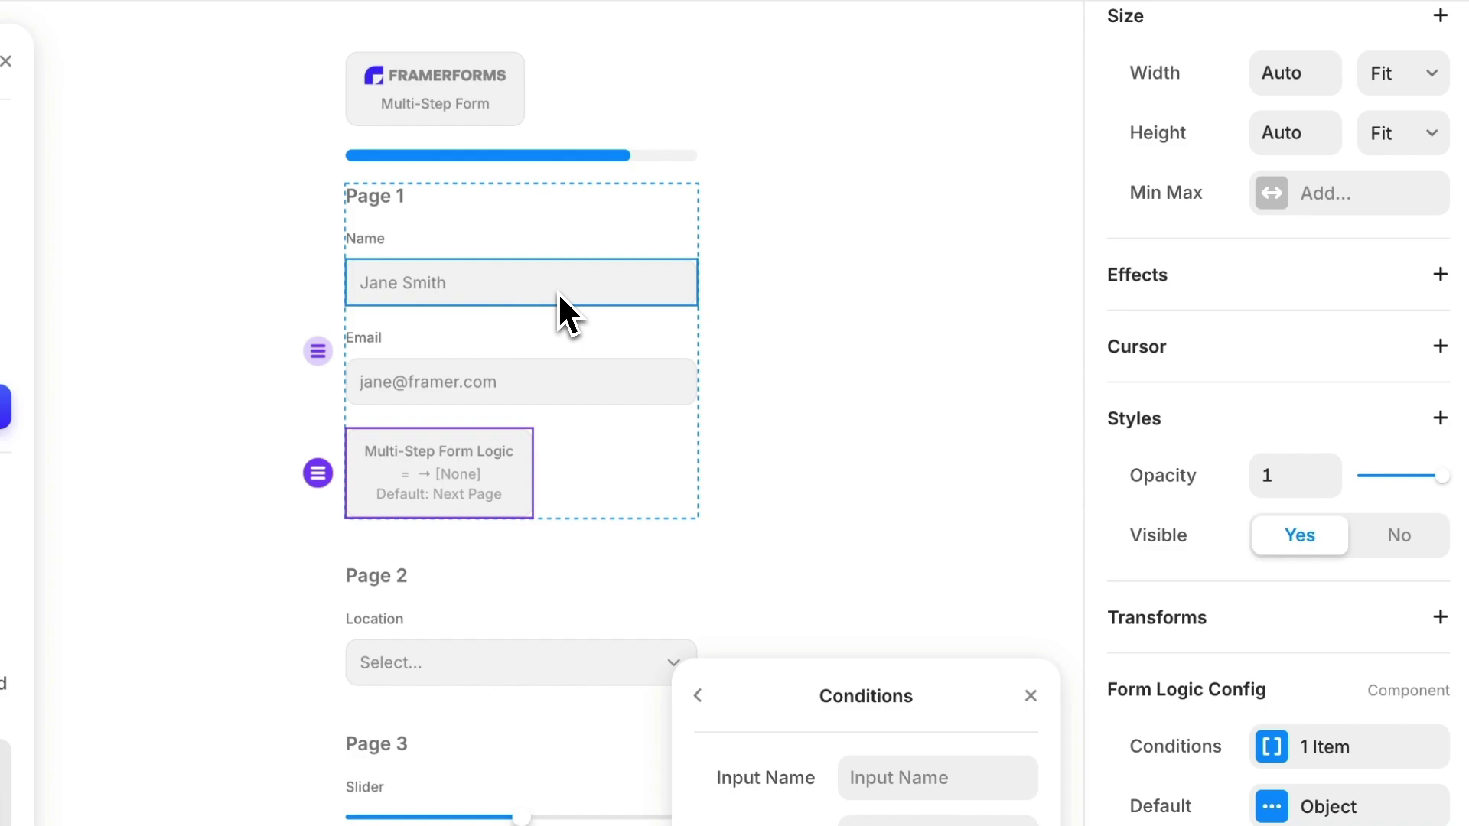
Check that the first input's field name is 'Name', then reselect the Page 1 logic block
{"action": "left_click", "coordinate": [557, 293]}
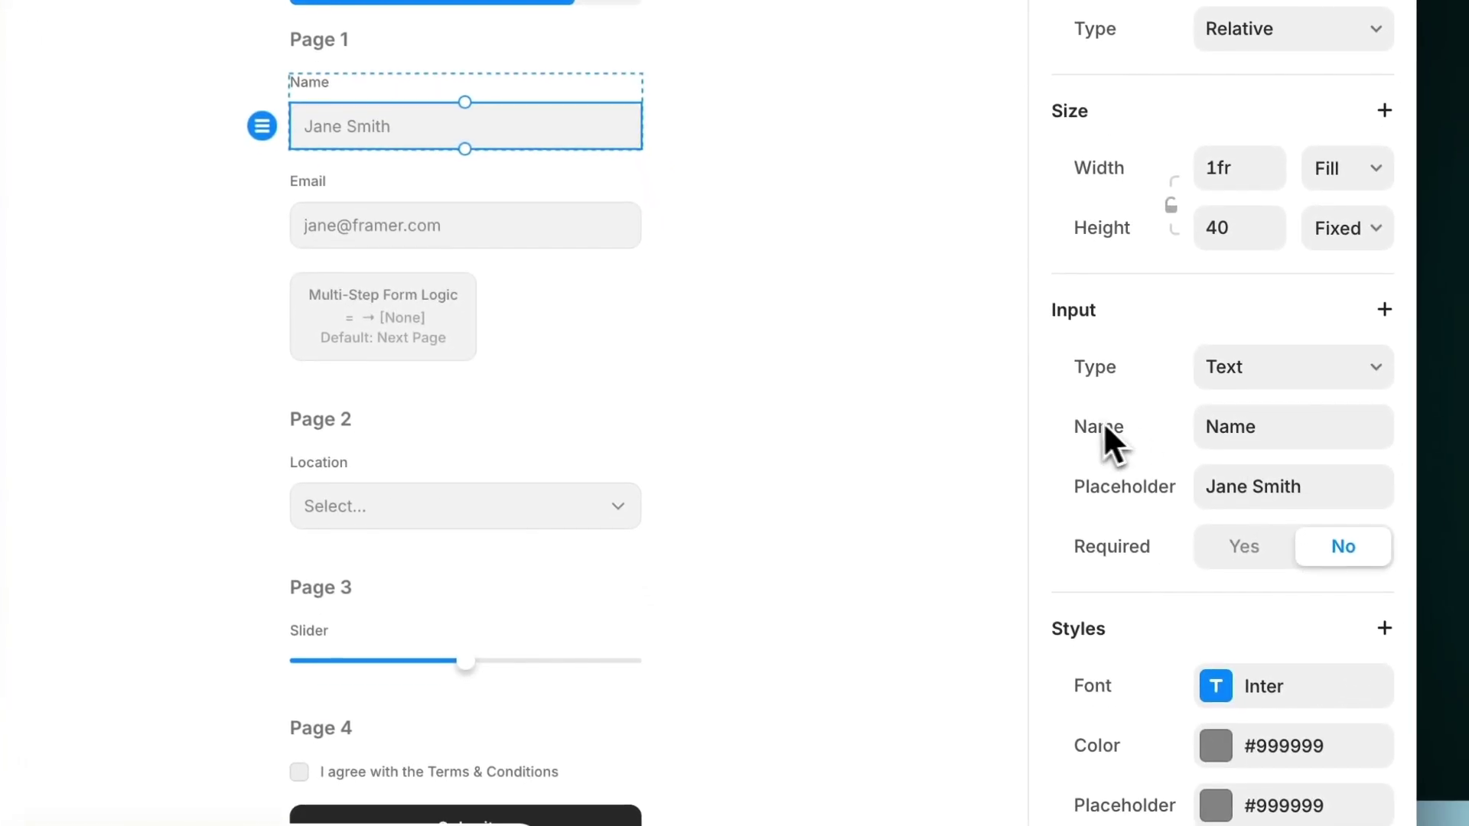
{"action": "left_click", "coordinate": [1335, 421]}
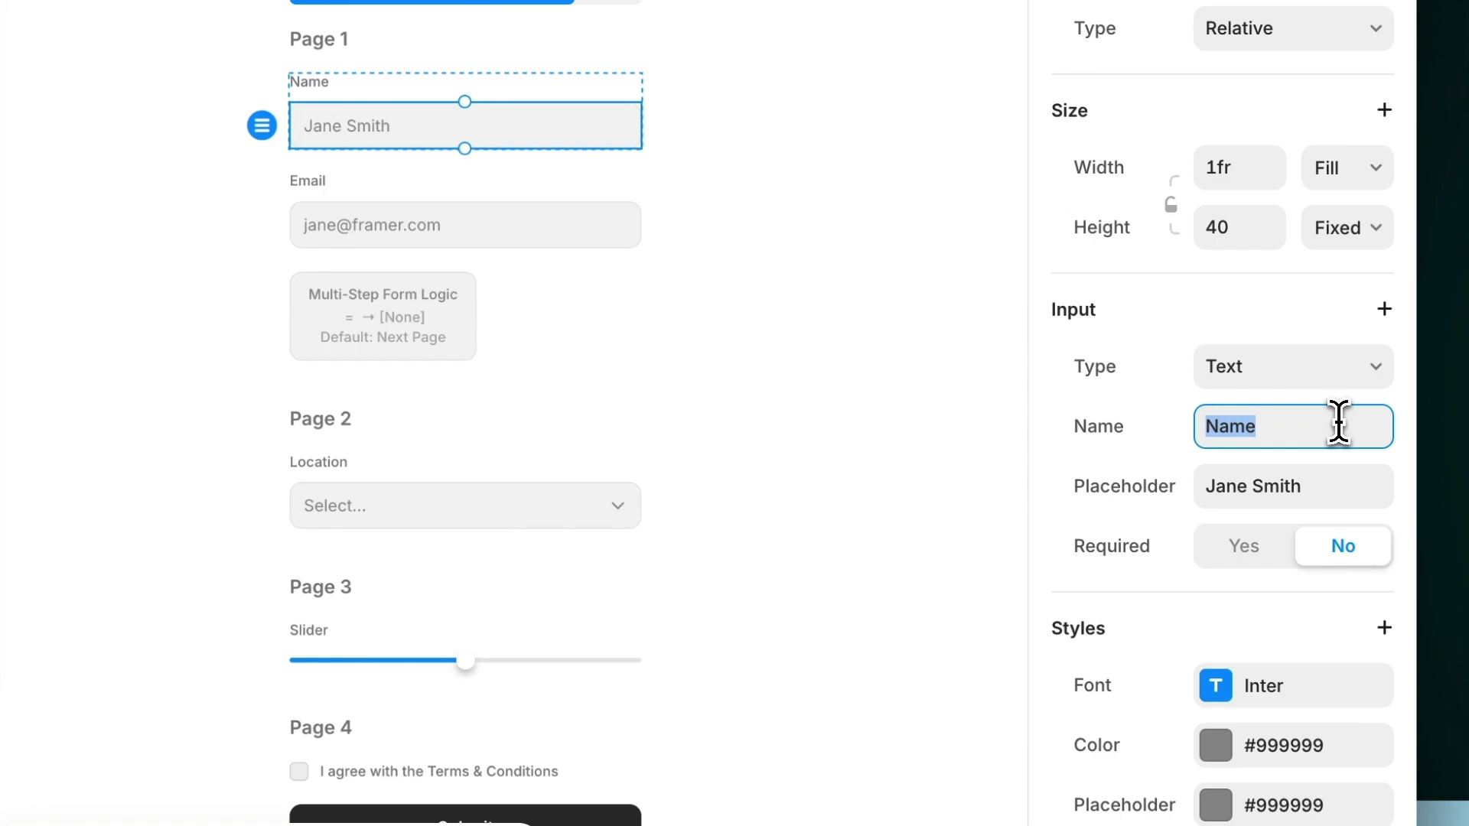
{"action": "left_click", "coordinate": [1124, 421]}
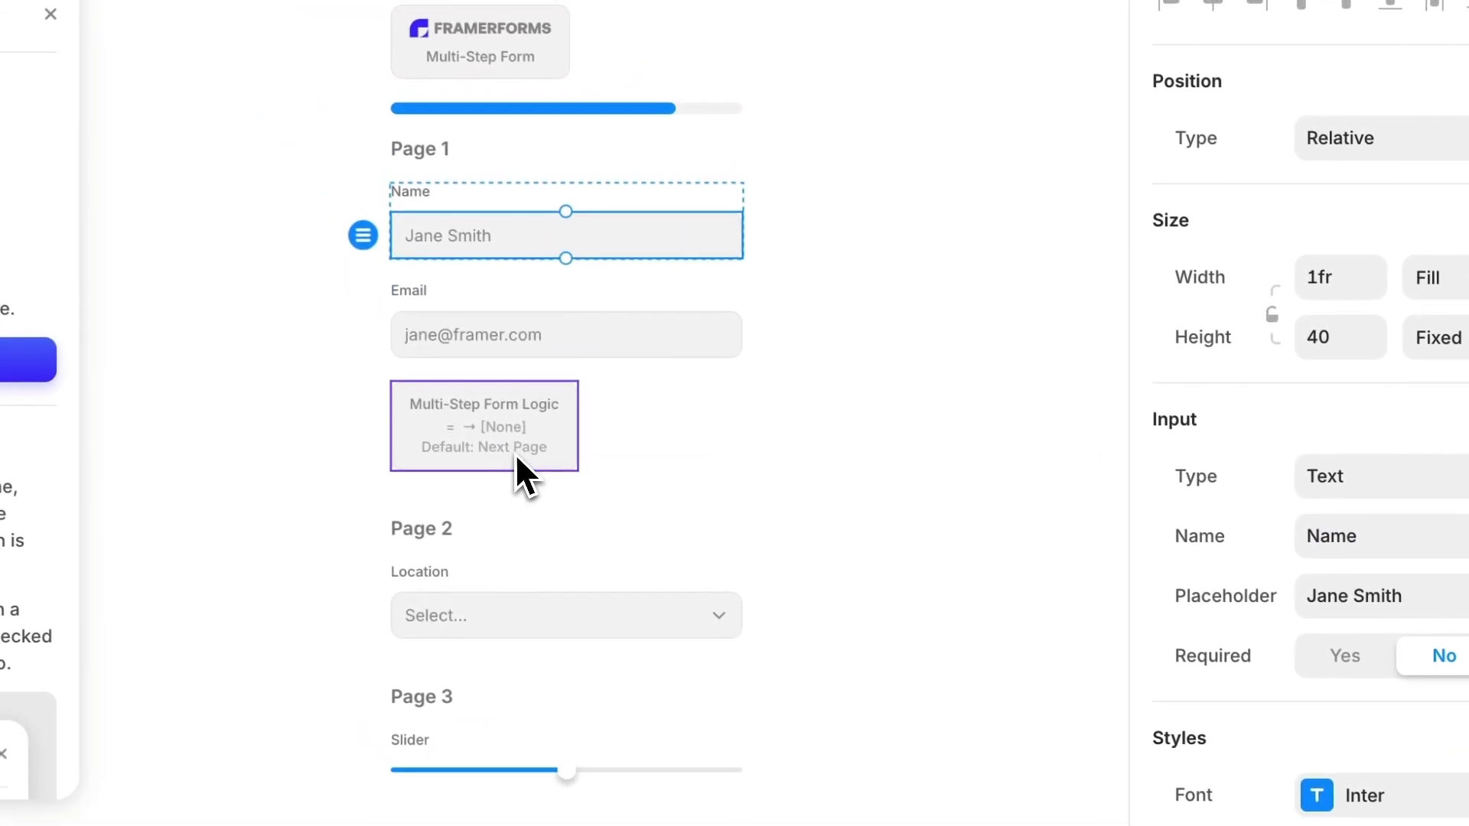
{"action": "left_click", "coordinate": [470, 408]}
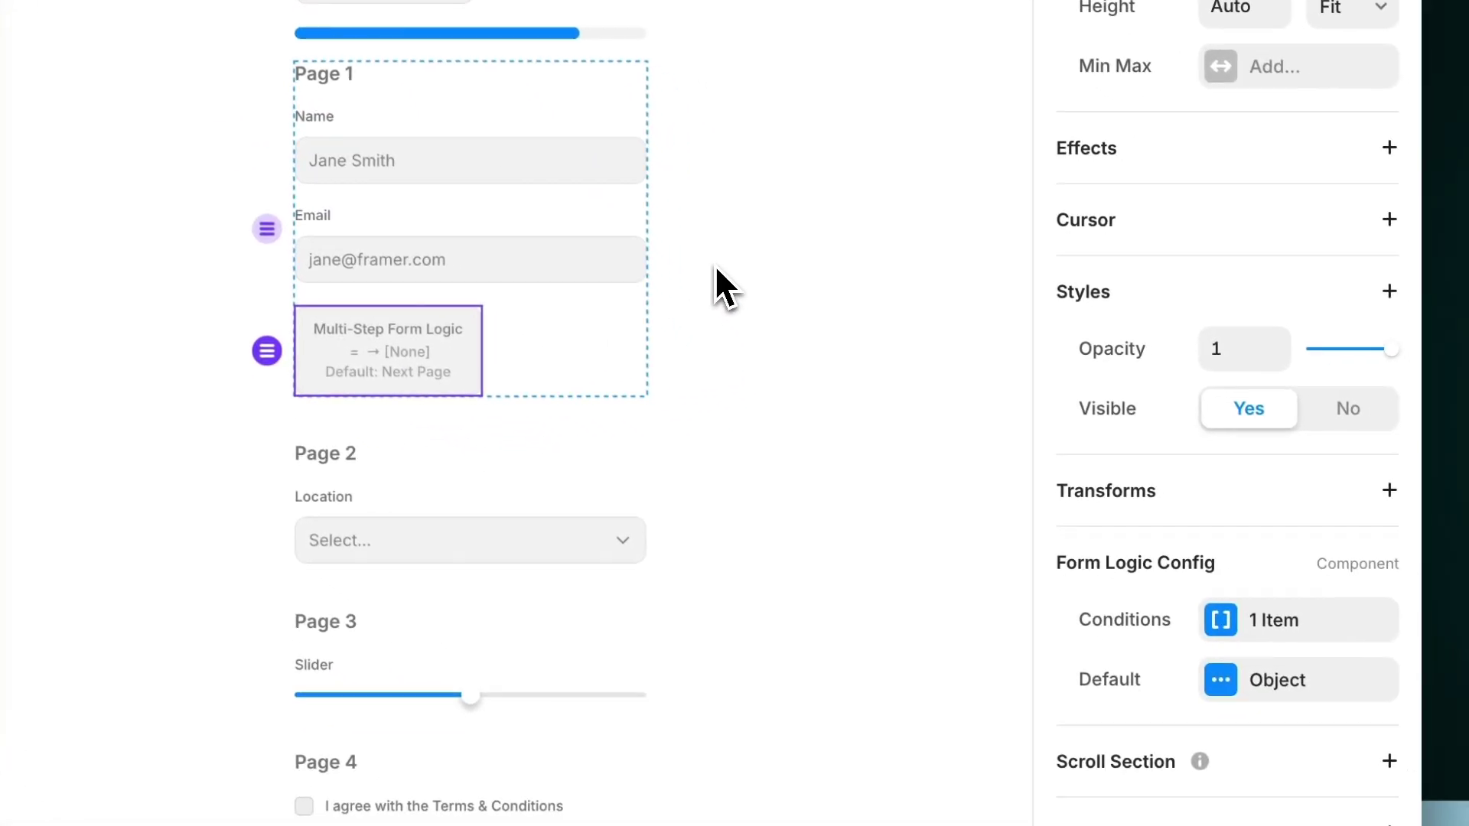
Set the condition to check the input 'Name' as Text with the Equals comparison
{"action": "left_click", "coordinate": [1279, 459]}
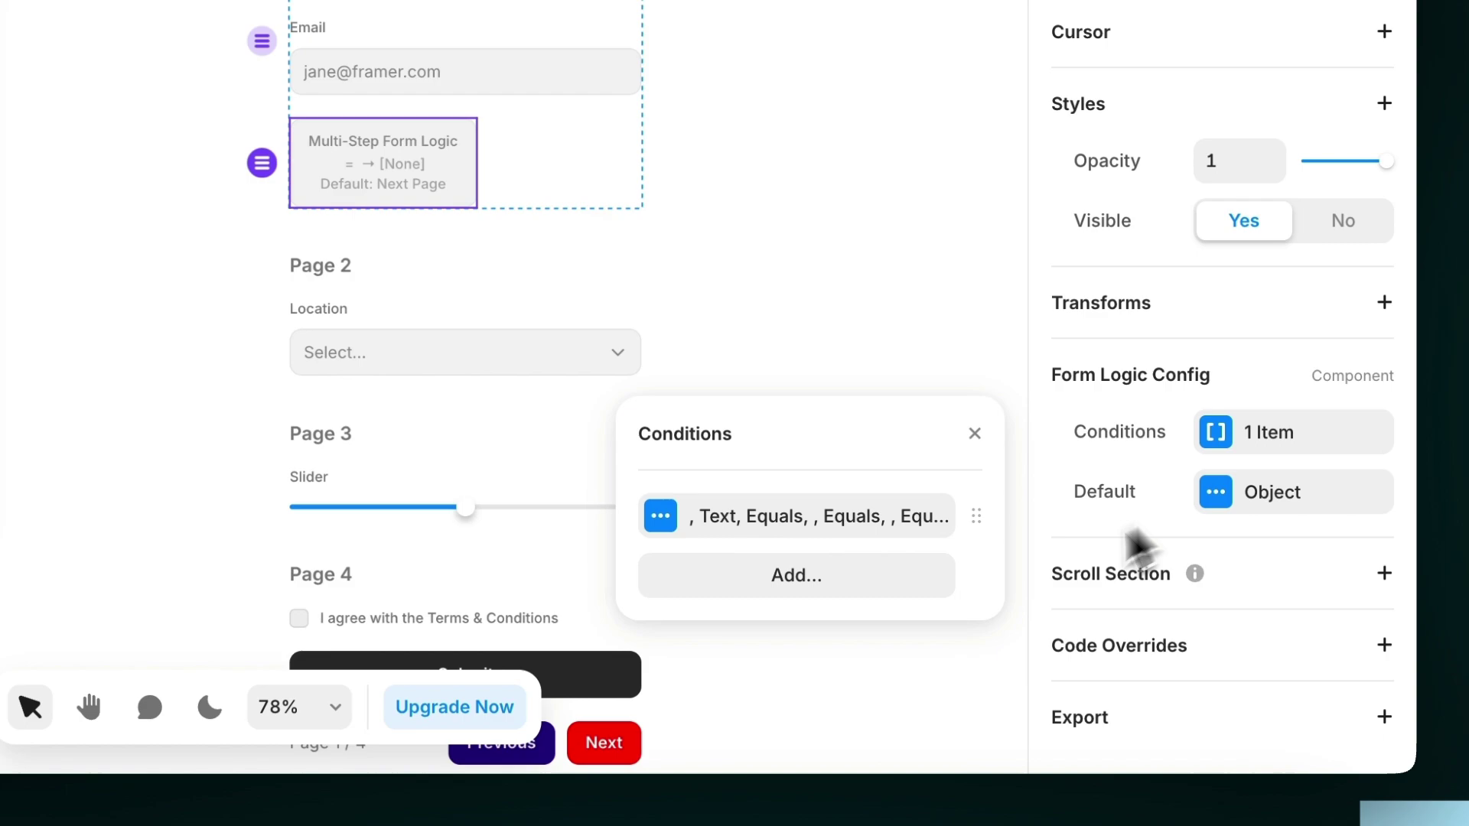
{"action": "left_click", "coordinate": [846, 580]}
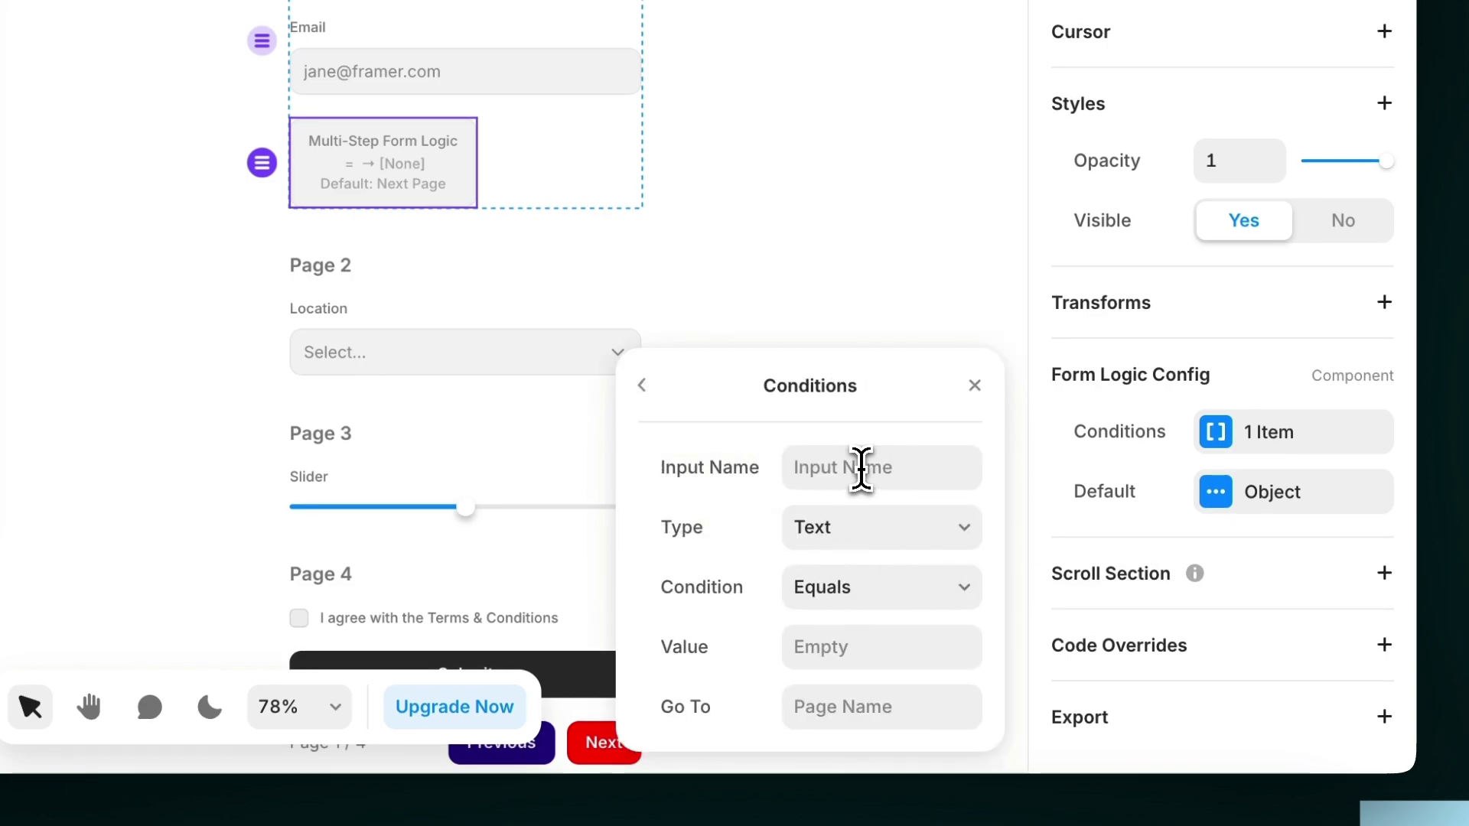
{"action": "left_click", "coordinate": [903, 468]}
{"action": "type", "text": "Name"}
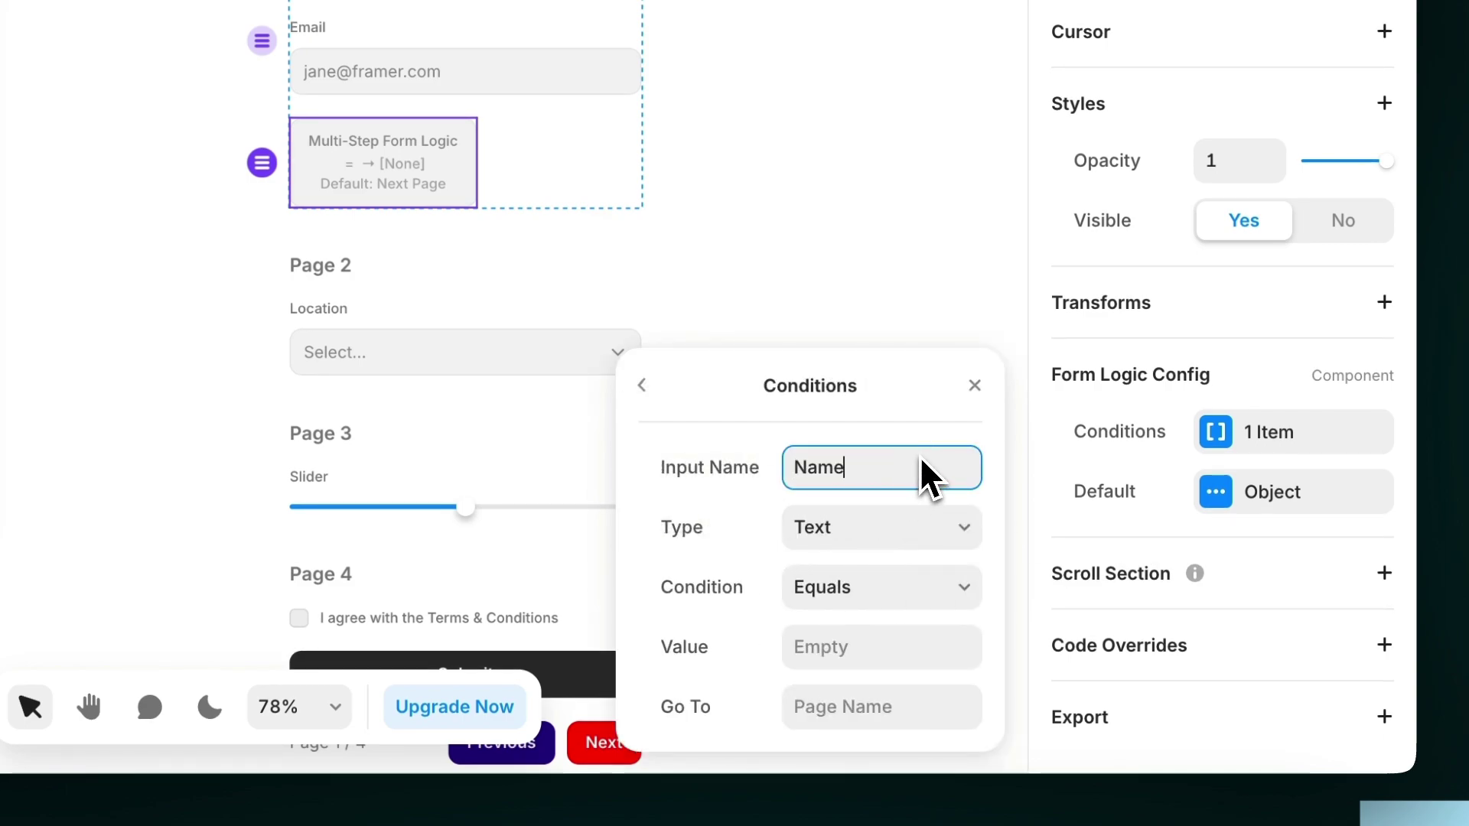
{"action": "key", "text": "Return"}
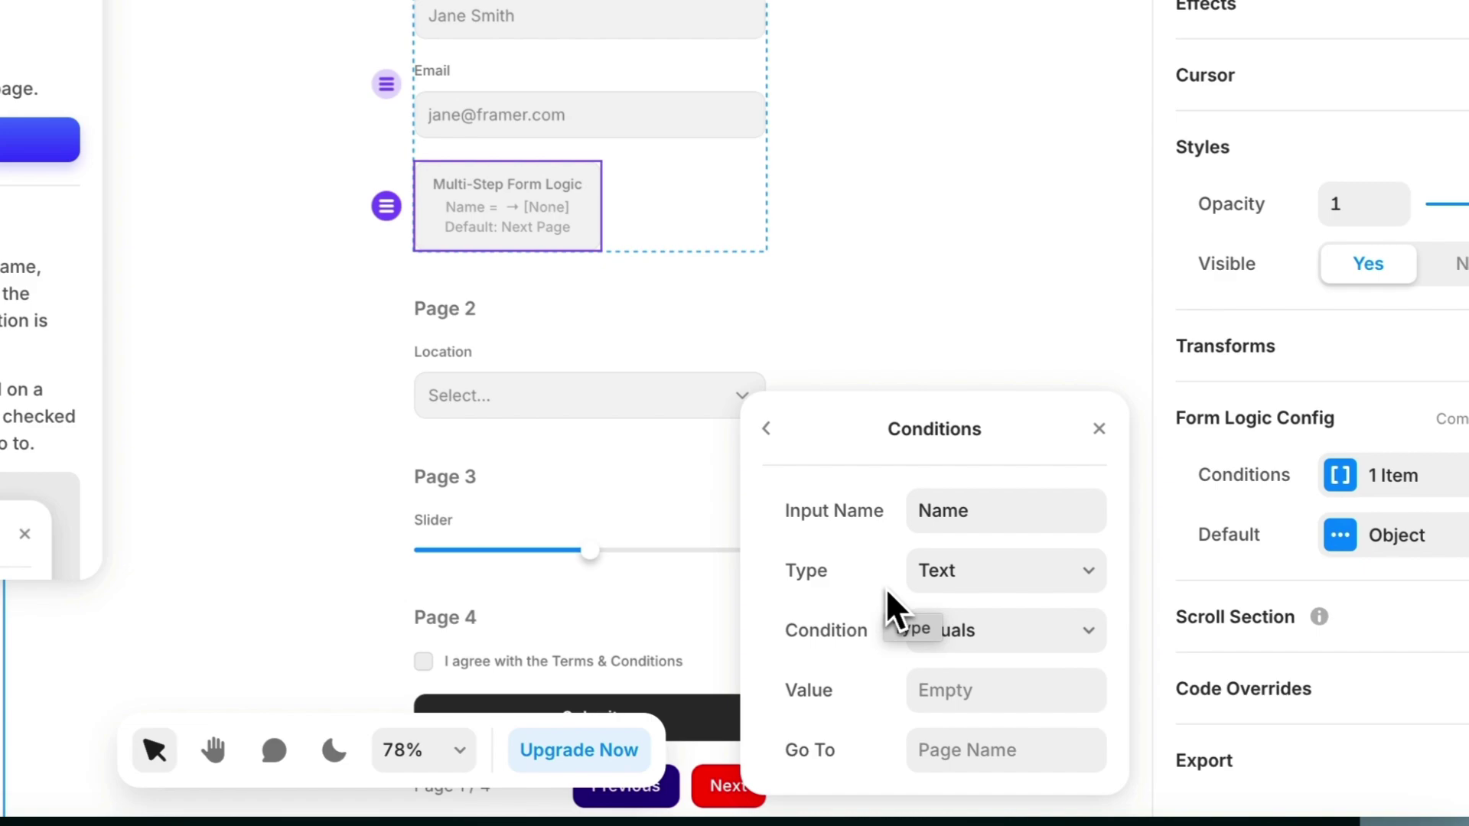
{"action": "left_click", "coordinate": [1102, 598]}
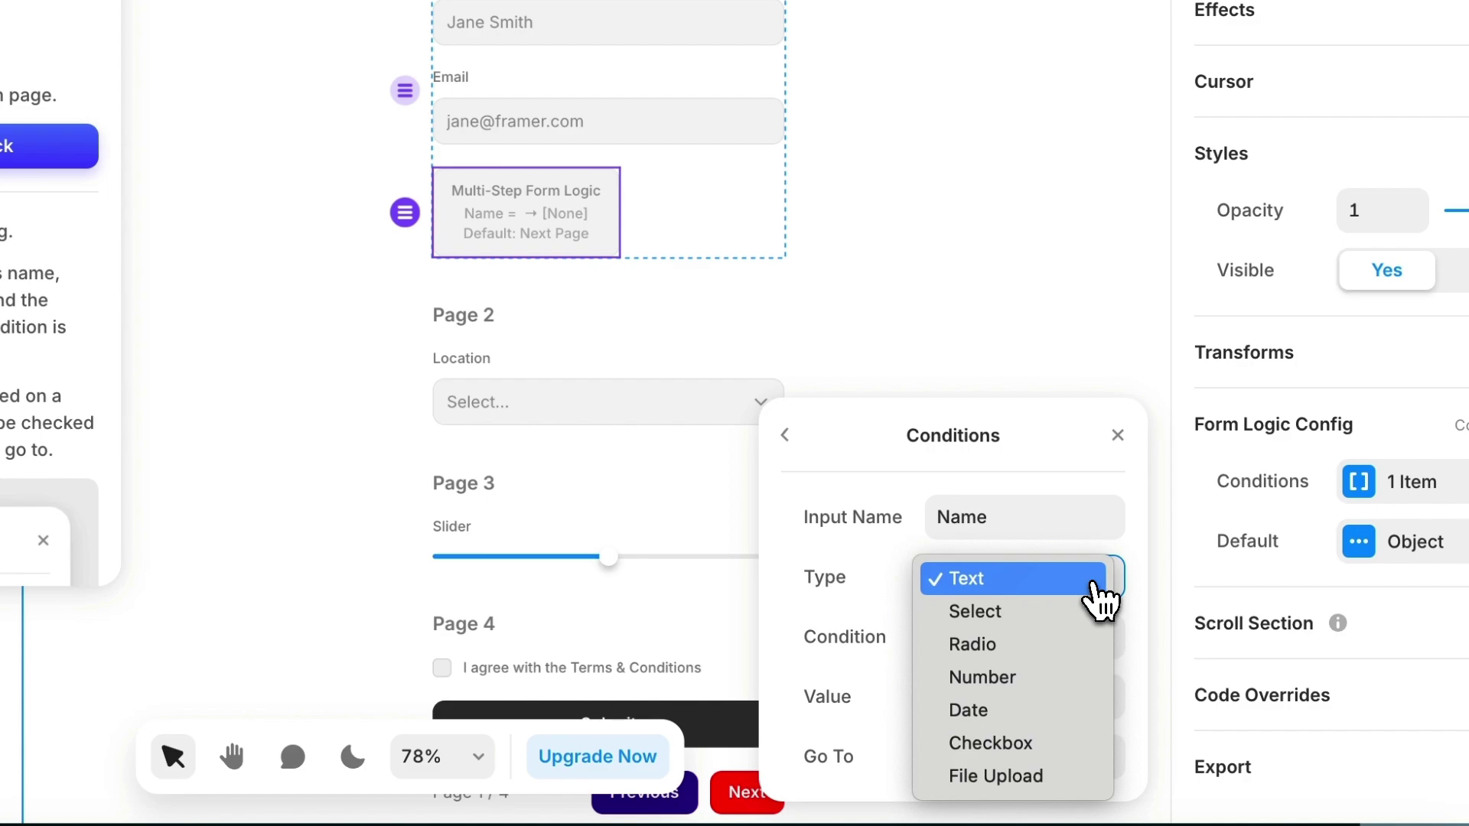
{"action": "left_click", "coordinate": [864, 595]}
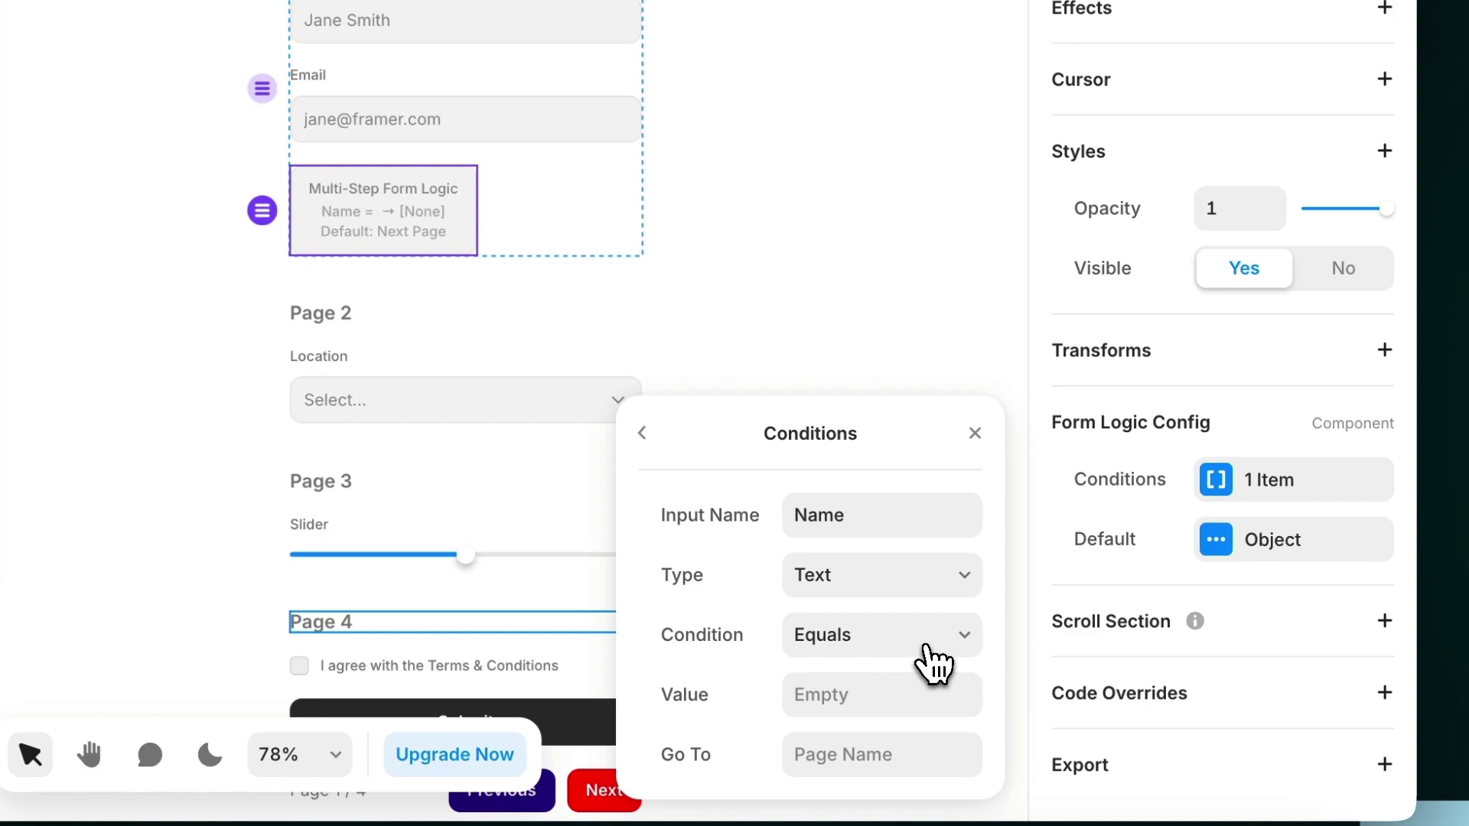
{"action": "left_click", "coordinate": [932, 662]}
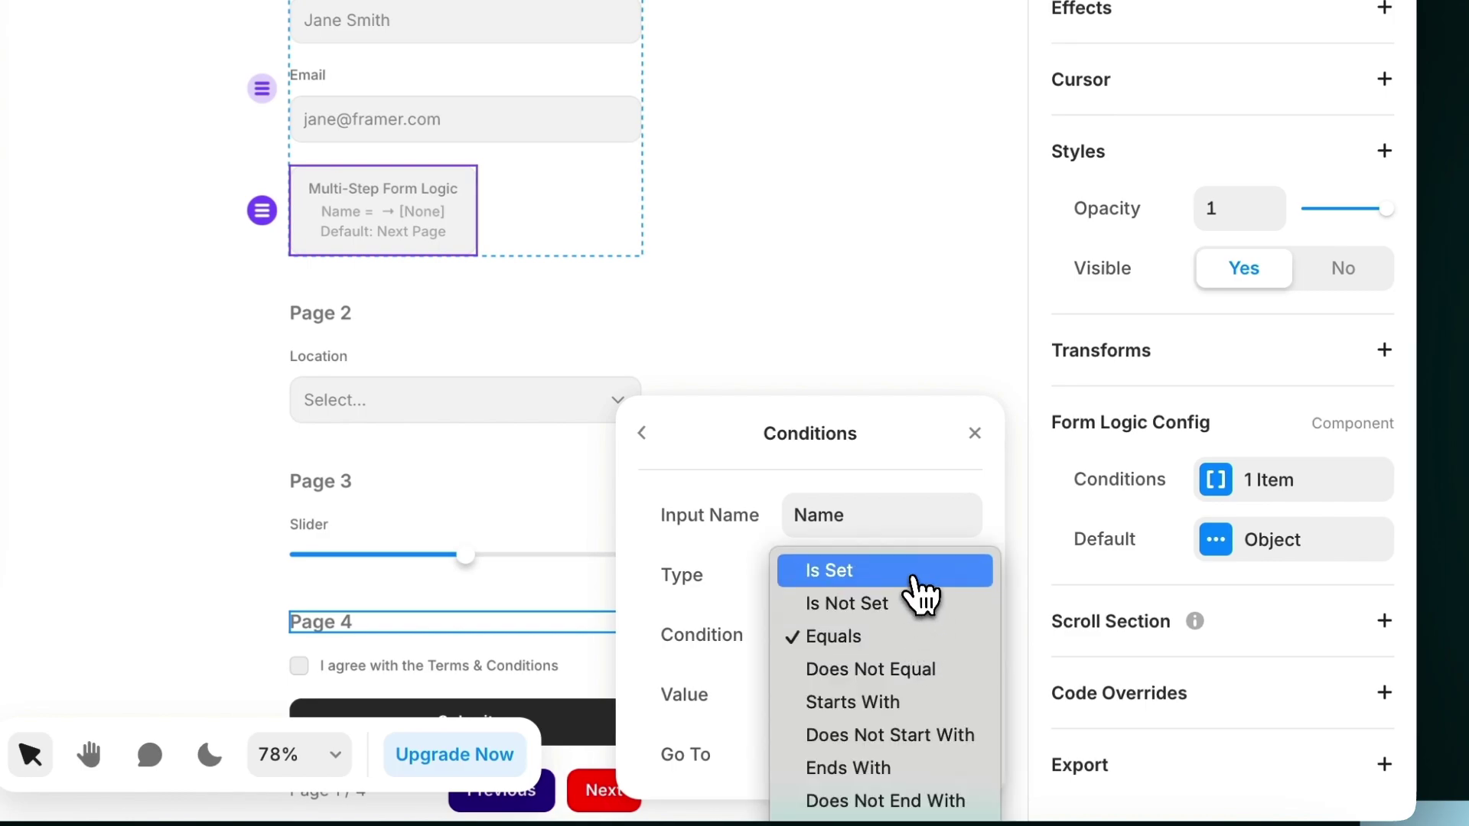
{"action": "scroll", "coordinate": [928, 723], "scroll_direction": "down", "scroll_amount": 1}
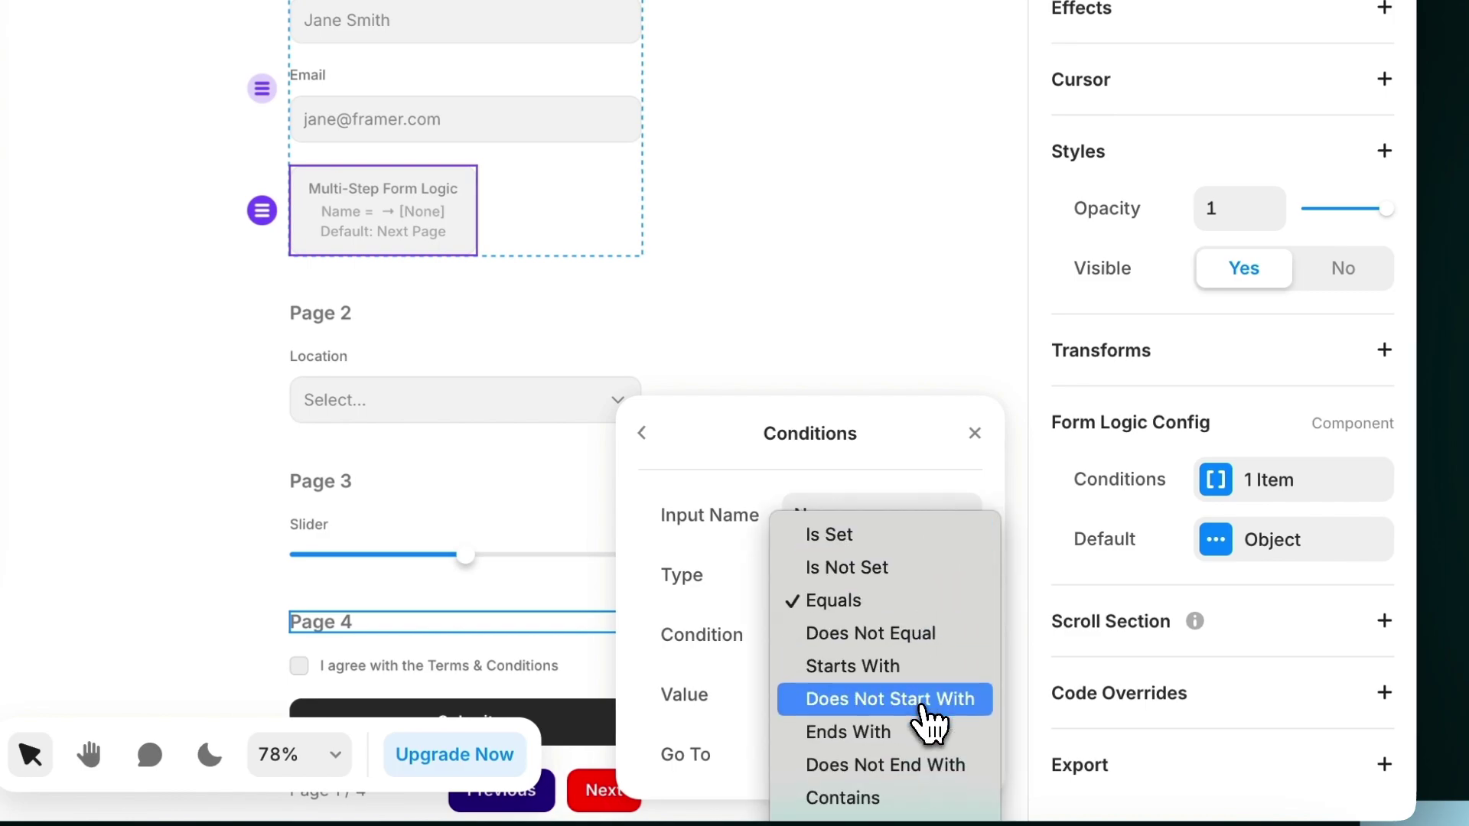
{"action": "left_click", "coordinate": [716, 632]}
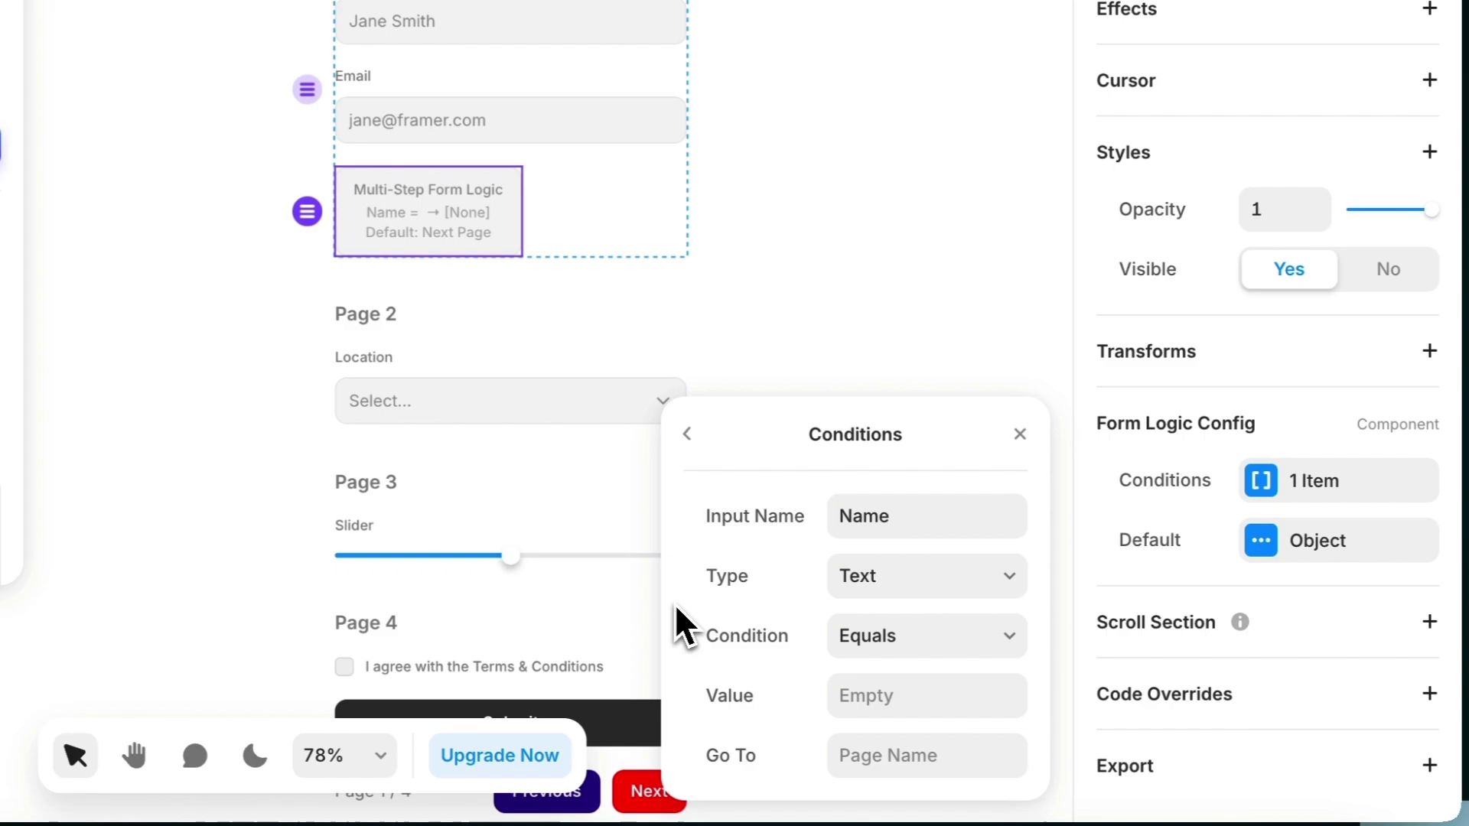
Set the match value to 'The Boss' and the Go To destination to 'Page 4'
{"action": "left_click", "coordinate": [929, 693]}
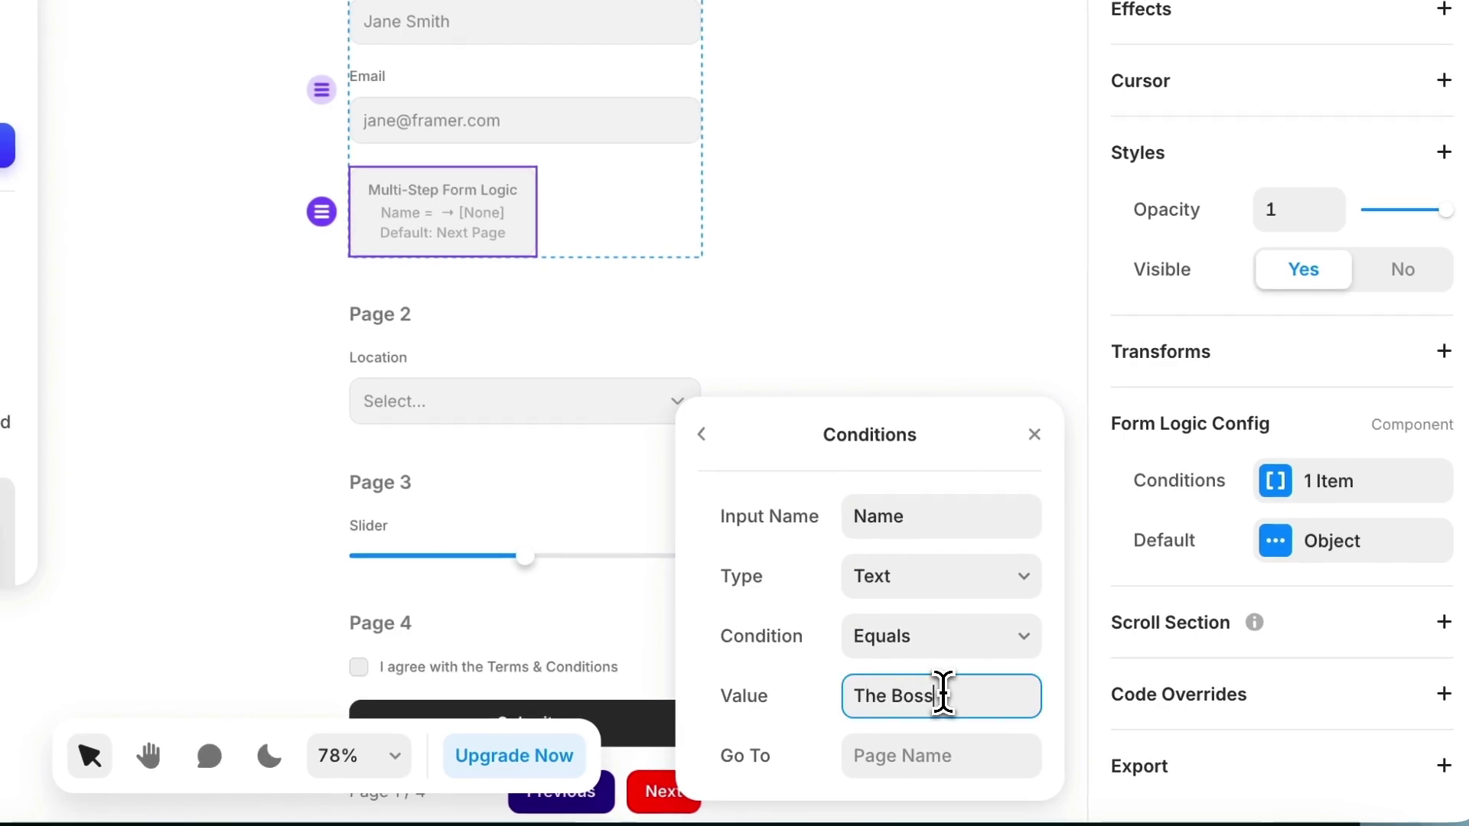
{"action": "left_click", "coordinate": [719, 633]}
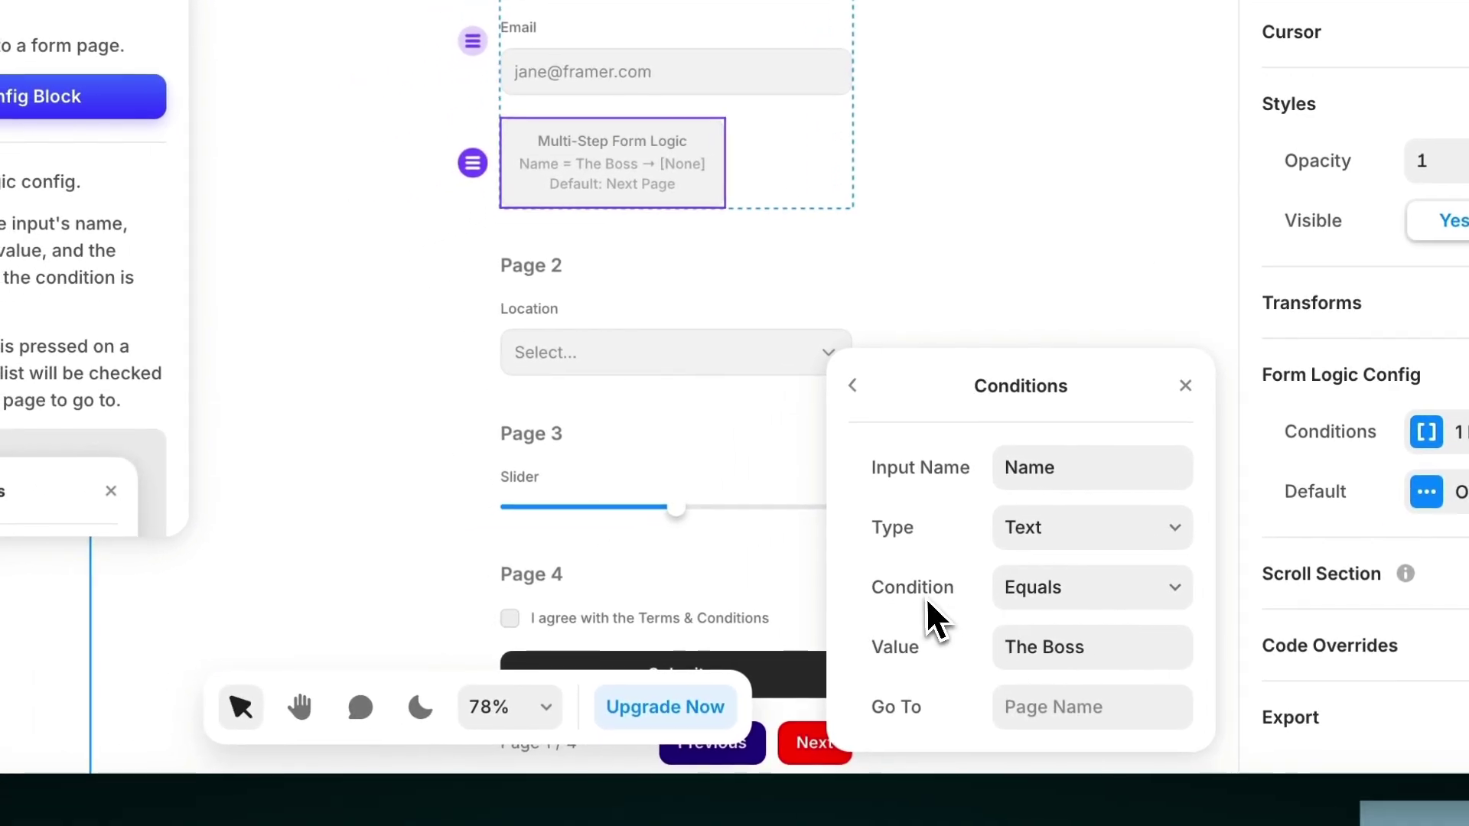
{"action": "left_click", "coordinate": [1113, 706]}
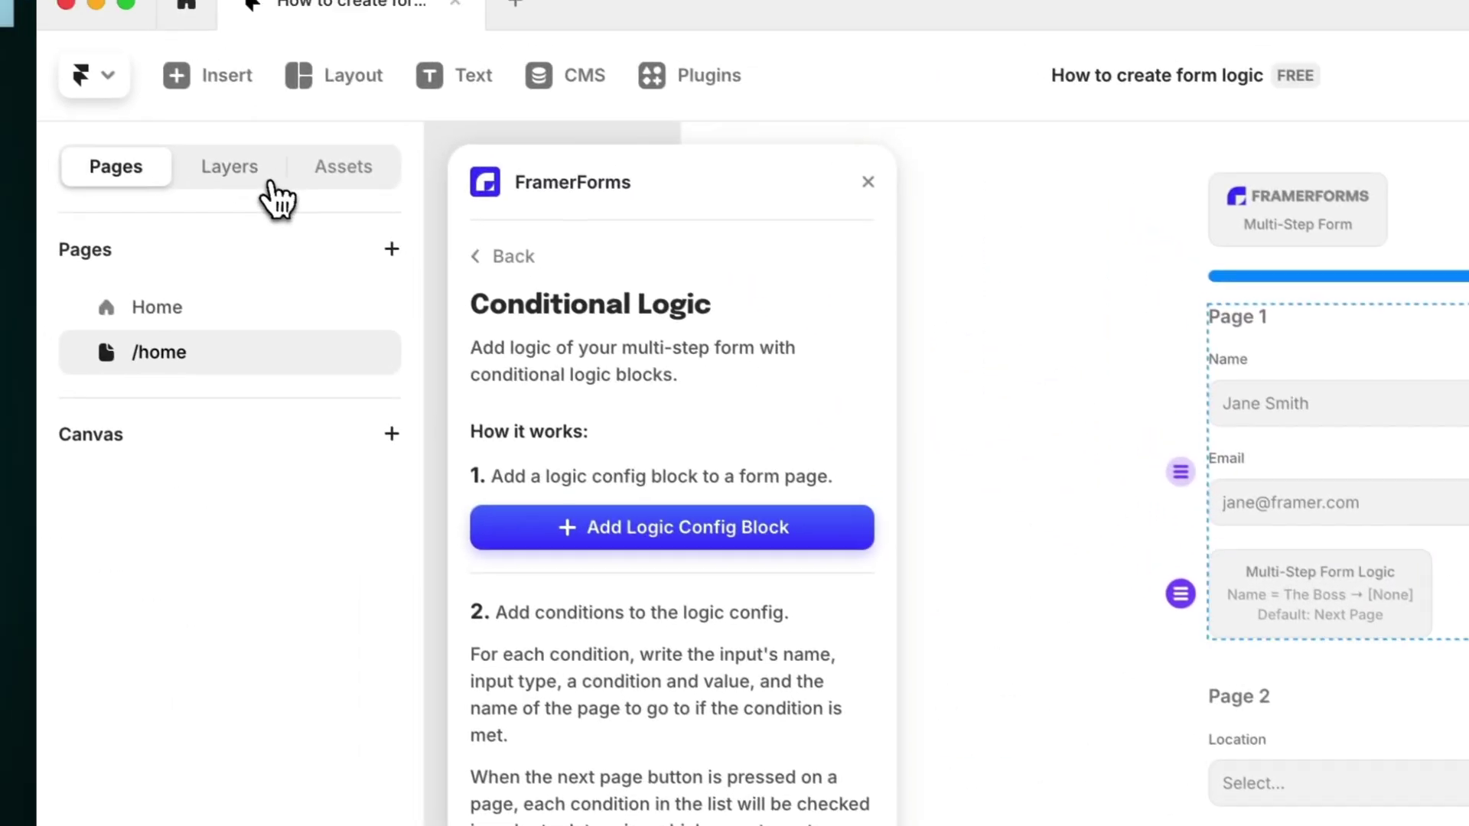
{"action": "left_click", "coordinate": [274, 188]}
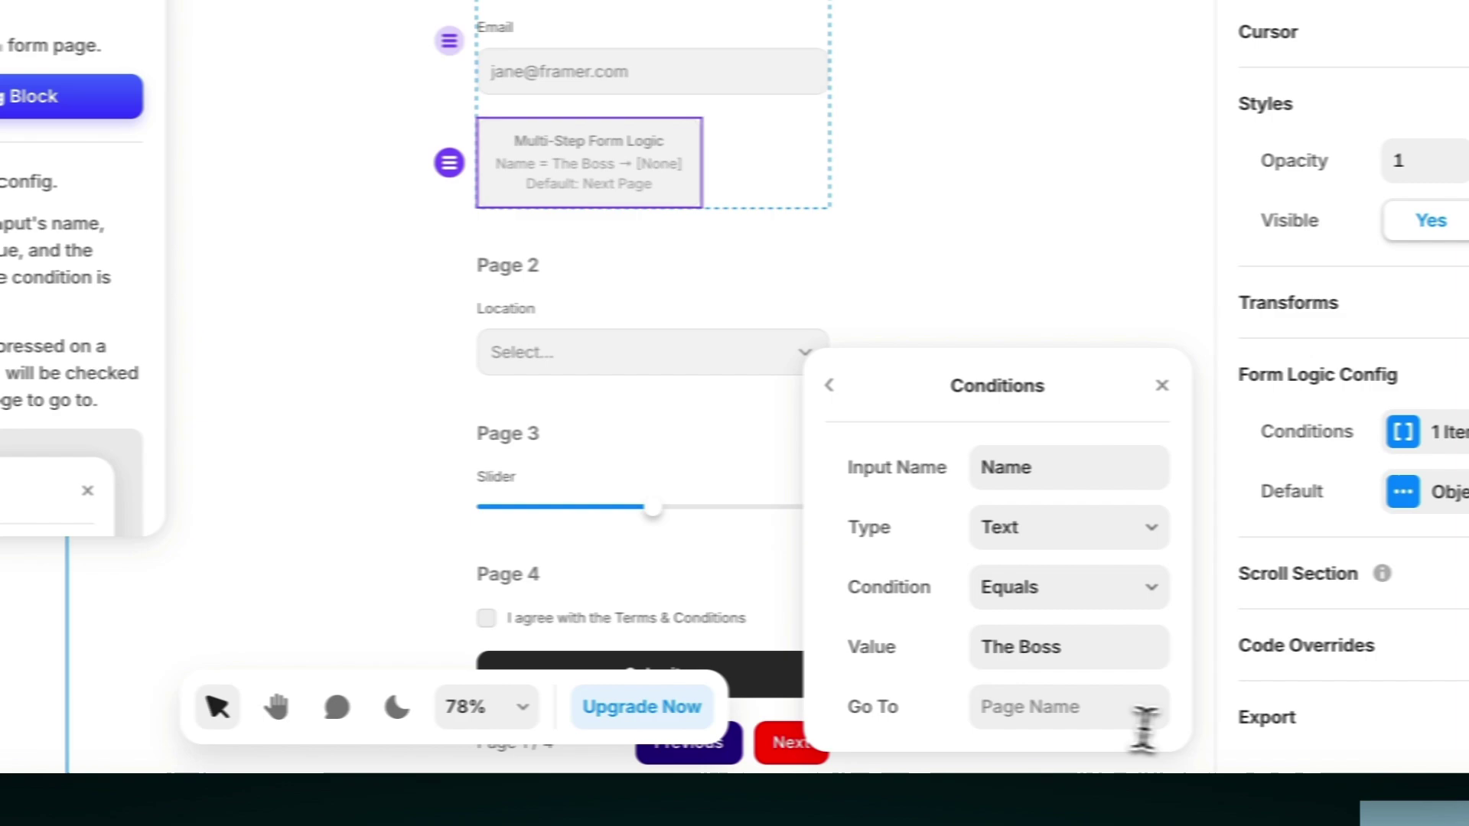
{"action": "left_click", "coordinate": [983, 721]}
{"action": "type", "text": "Page "}
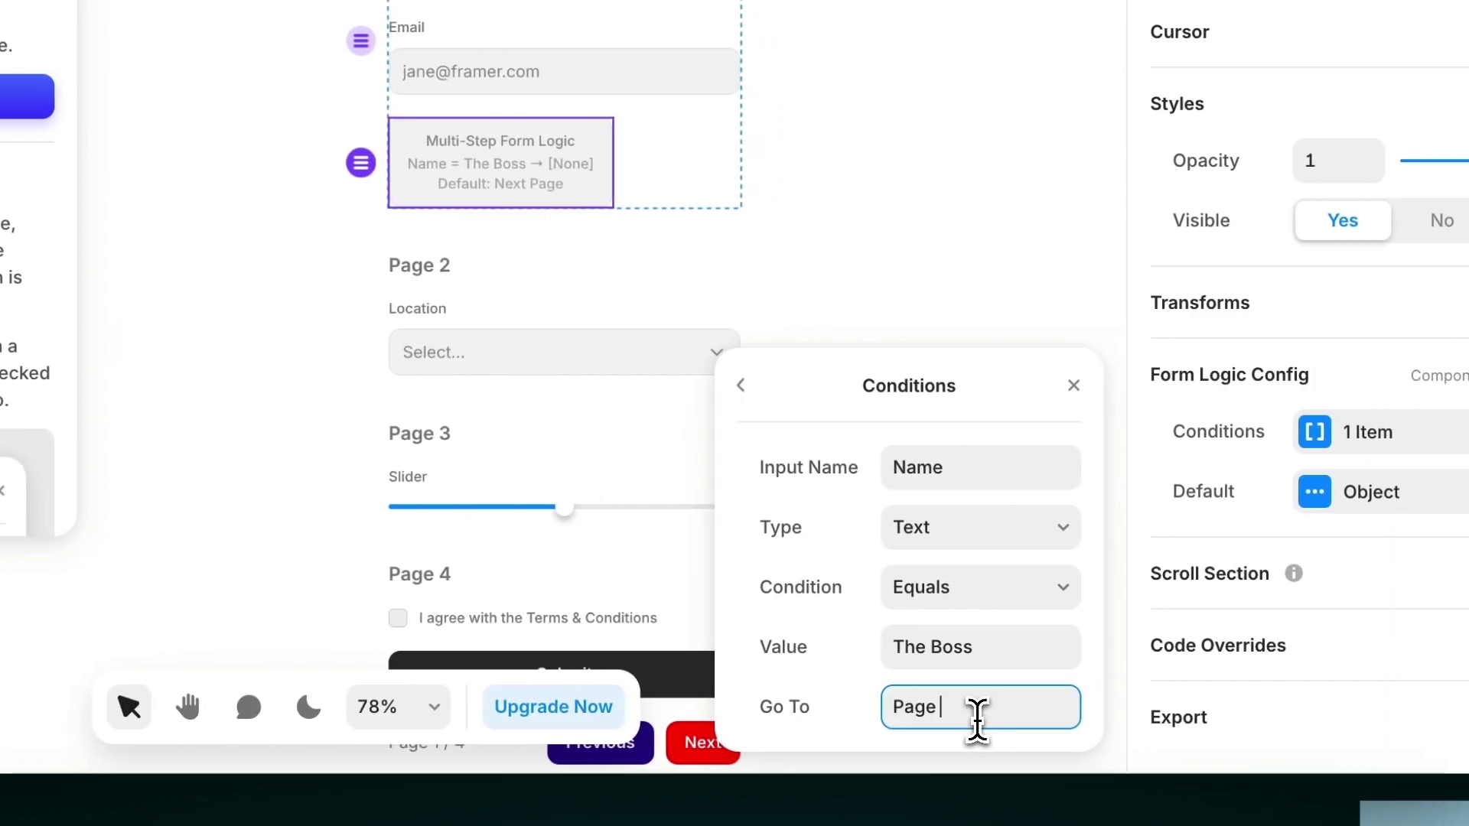
{"action": "type", "text": "4"}
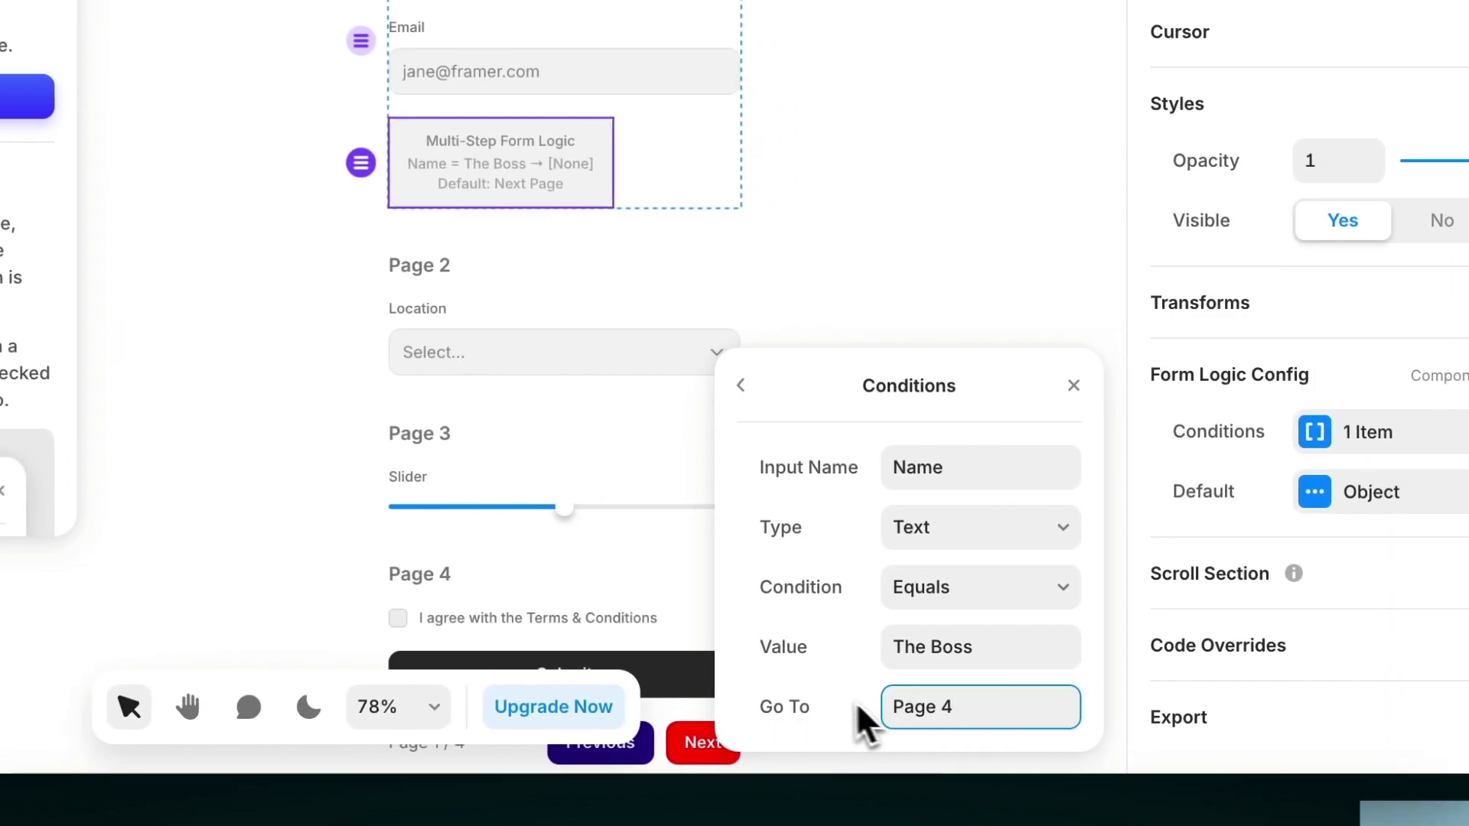
{"action": "key", "text": "Return"}
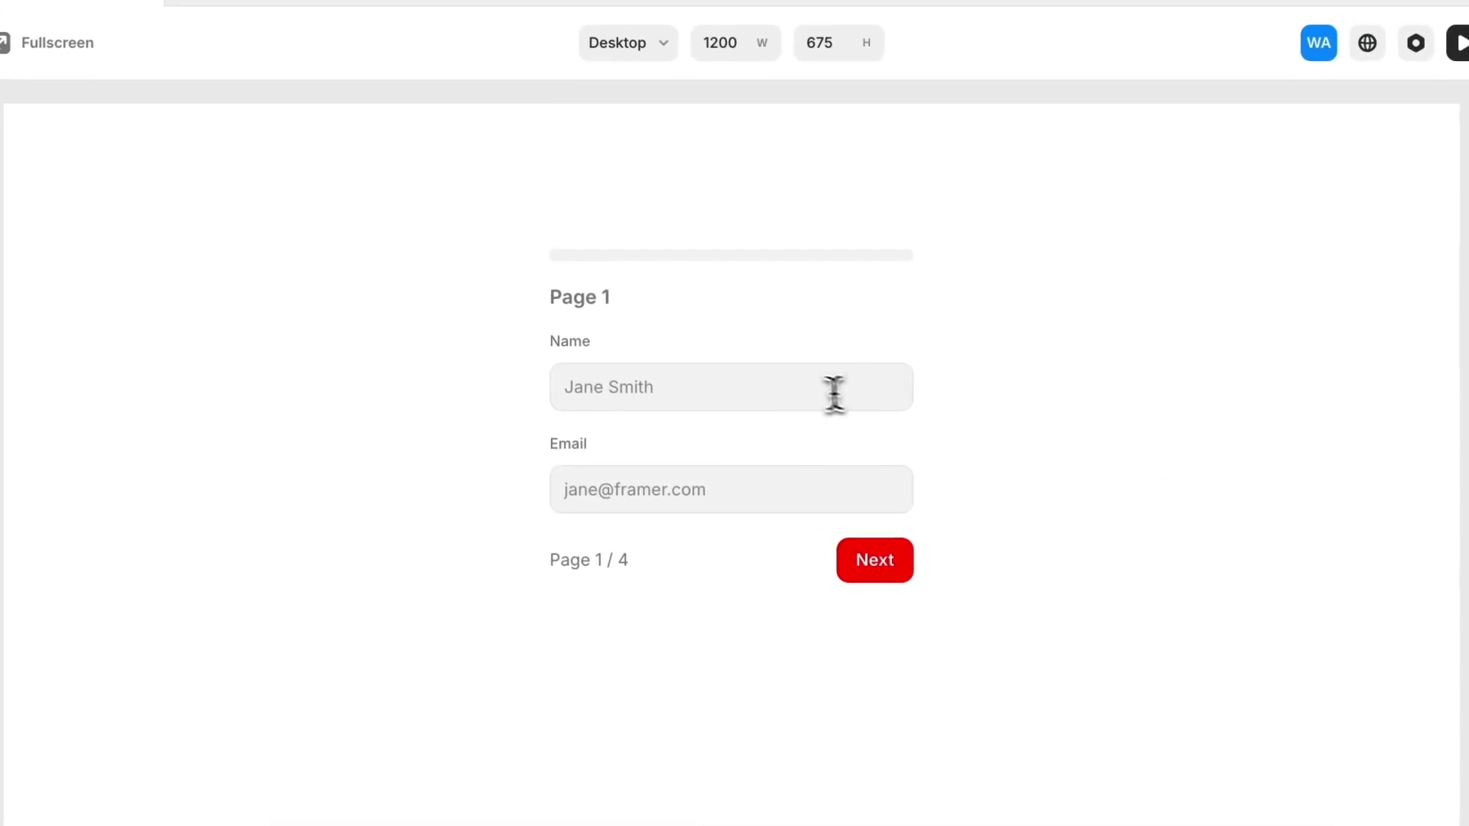
In the preview, enter The Boss as the Name and advance to confirm it lands on Page 4
{"action": "left_click", "coordinate": [783, 384]}
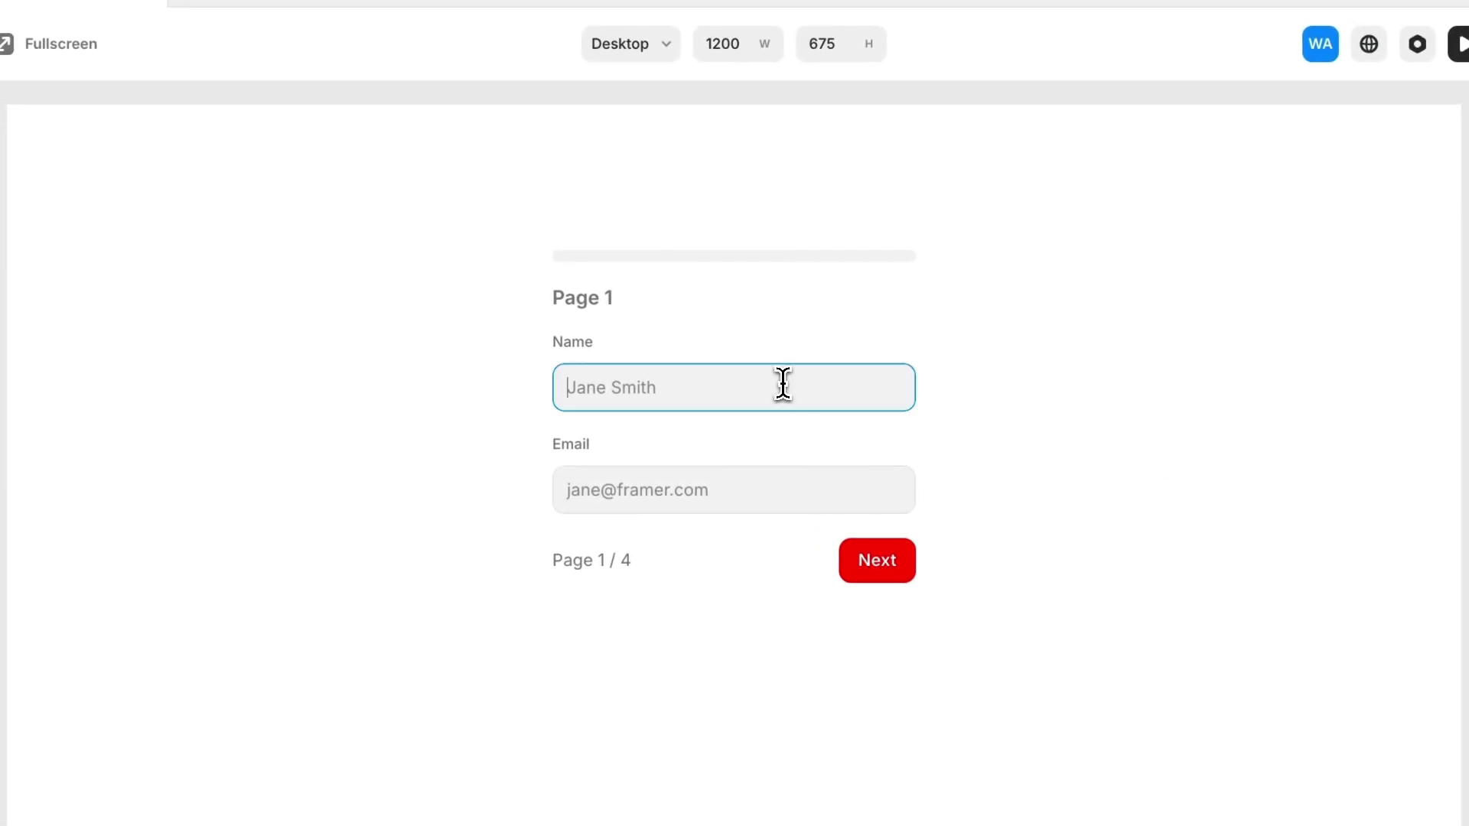
{"action": "type", "text": "The Boss"}
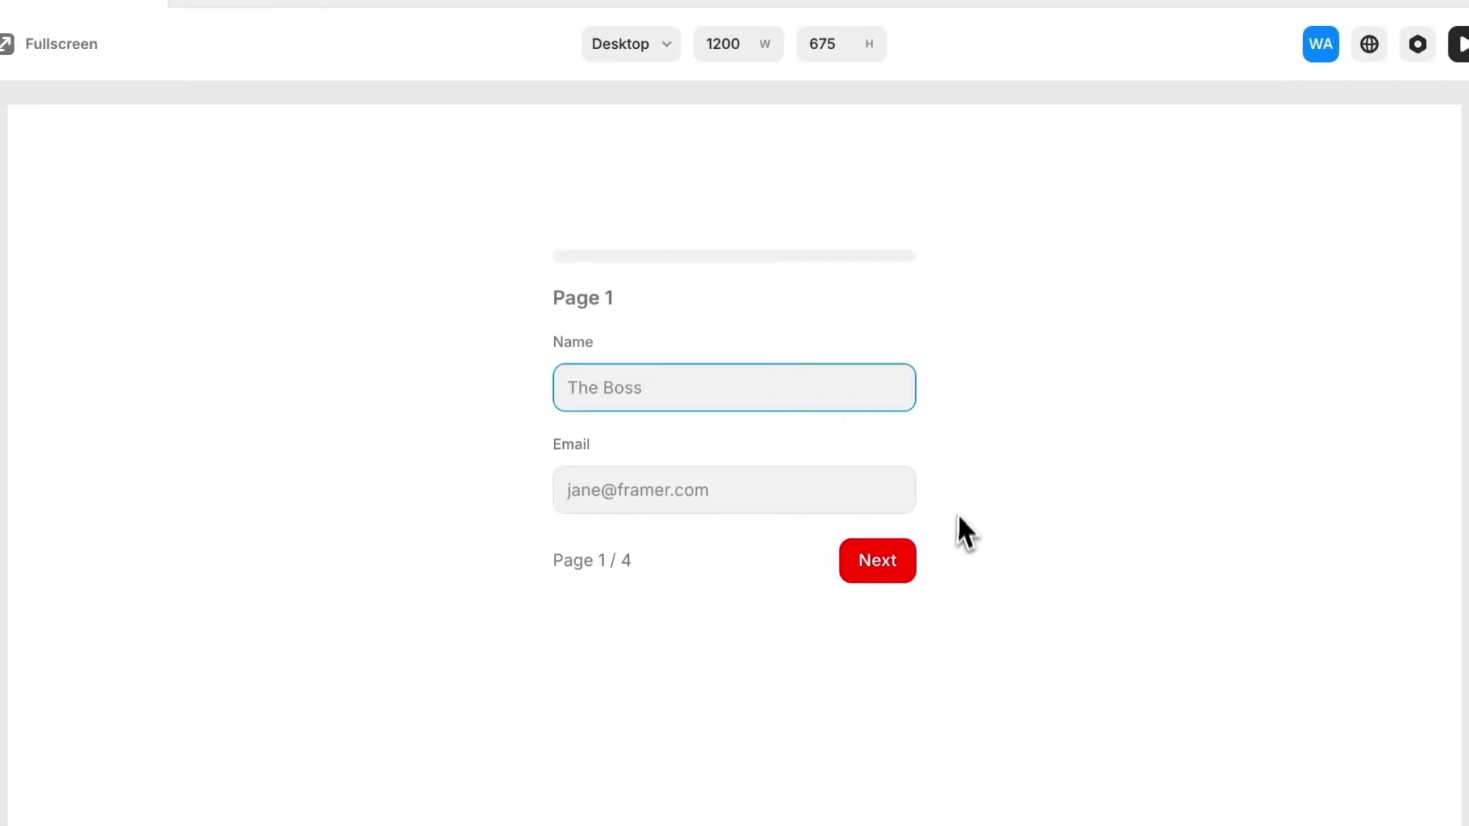
{"action": "left_click", "coordinate": [903, 565]}
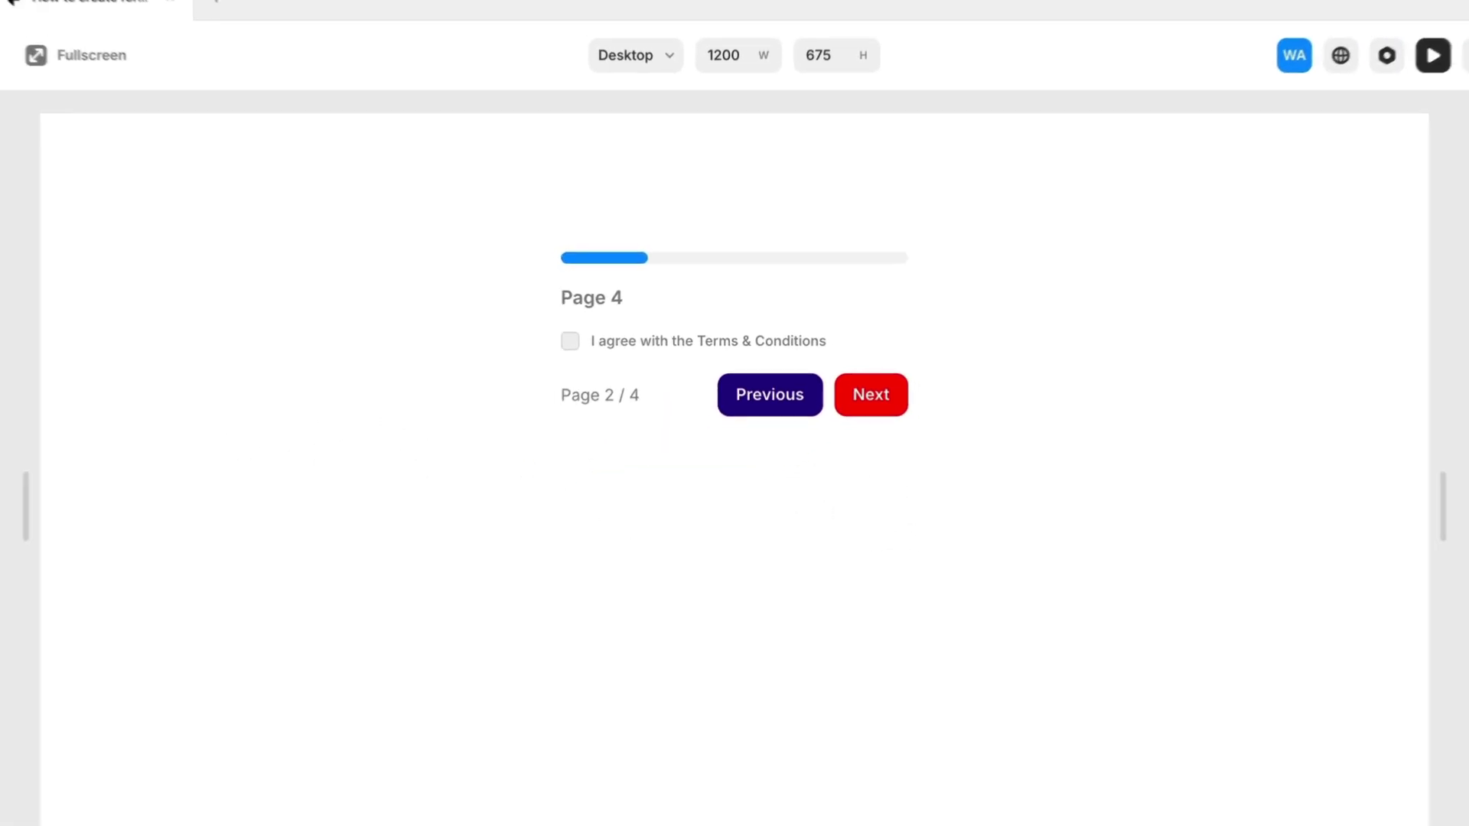
Leave the preview and delete the form's progress bar and page counter
{"action": "left_click", "coordinate": [62, 108]}
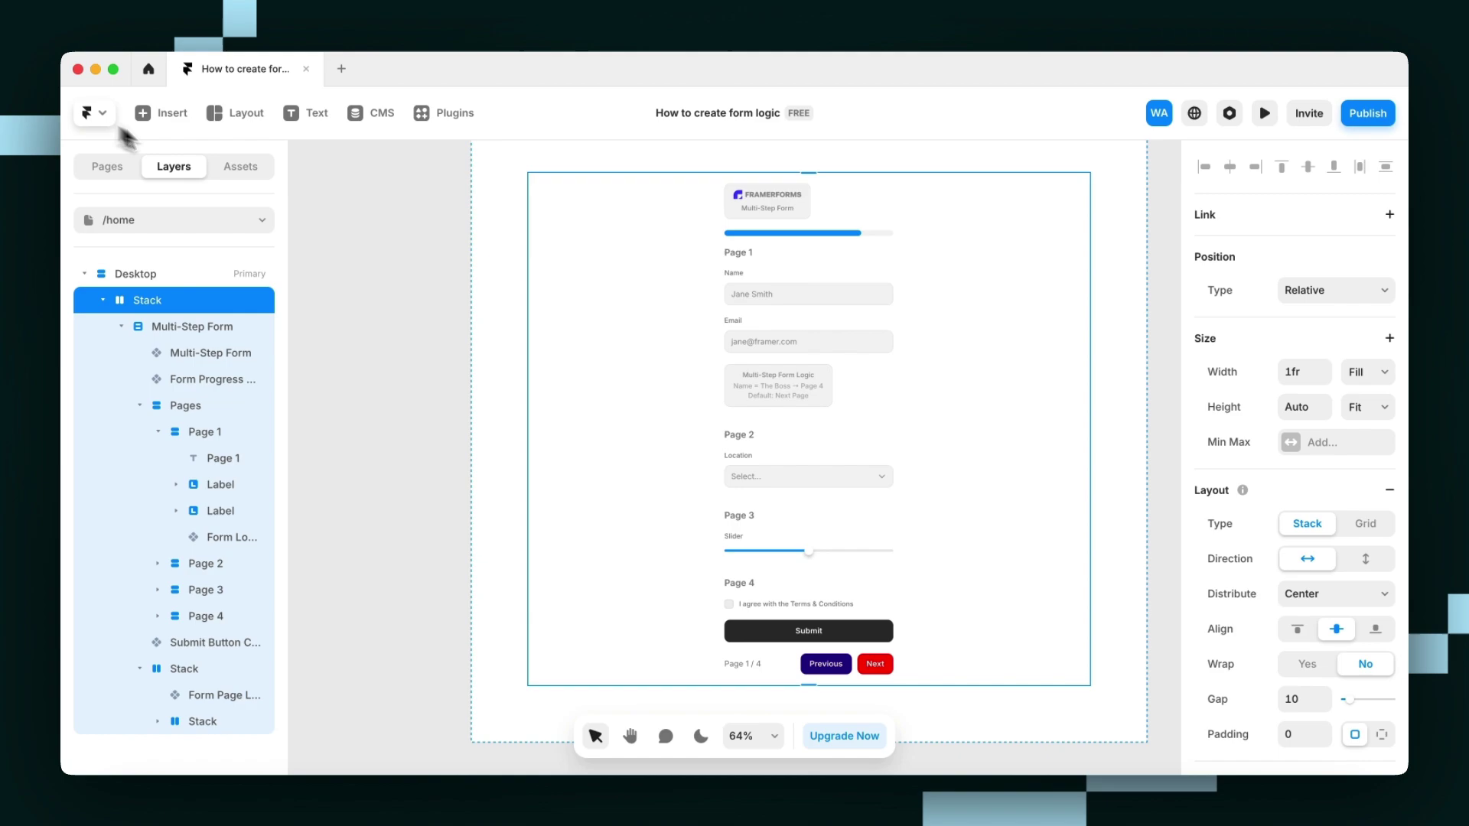
{"action": "left_click", "coordinate": [807, 236]}
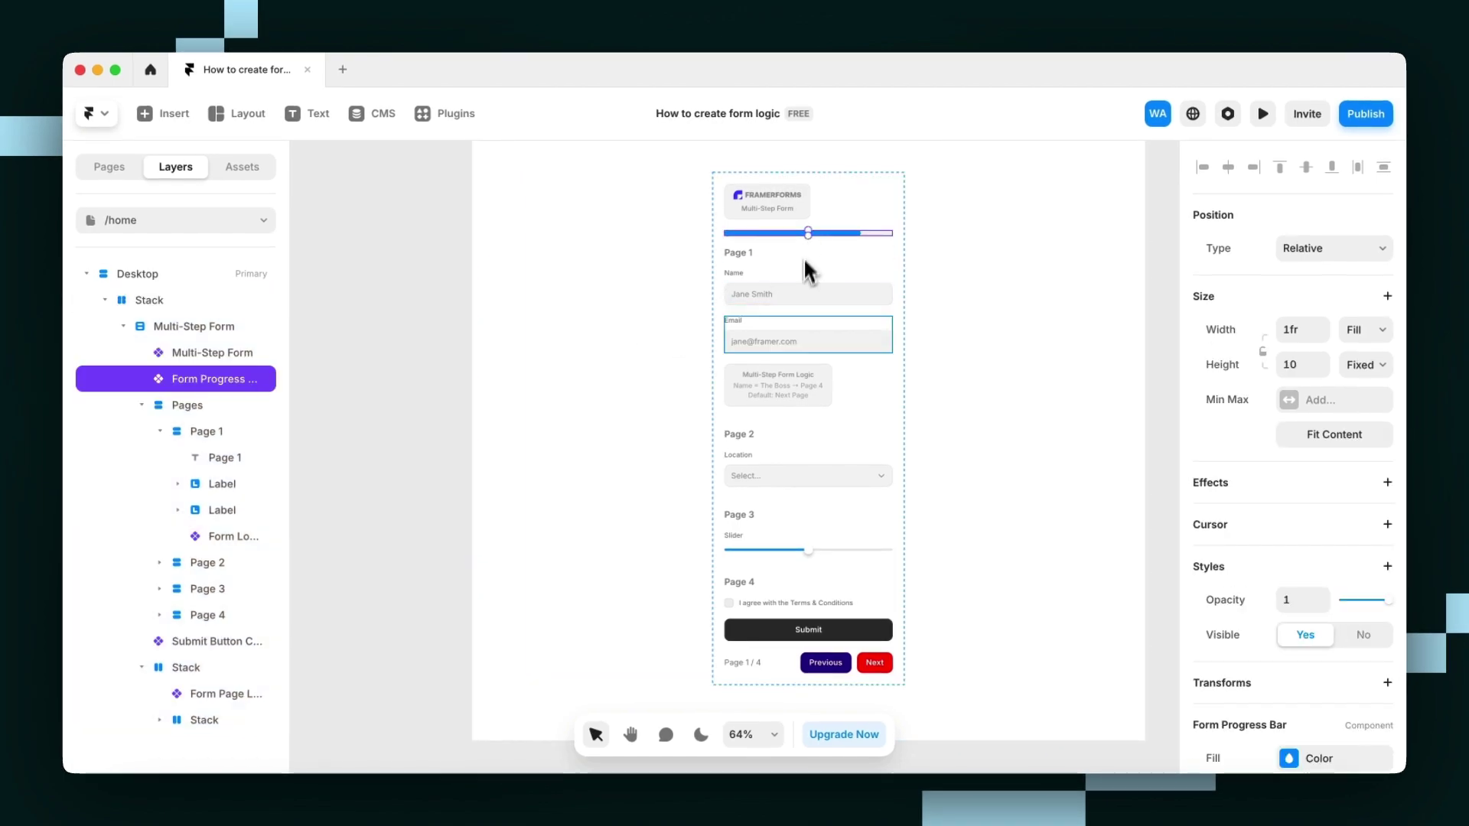
{"action": "left_click", "coordinate": [747, 672], "text": "shift"}
{"action": "key", "text": "Delete"}
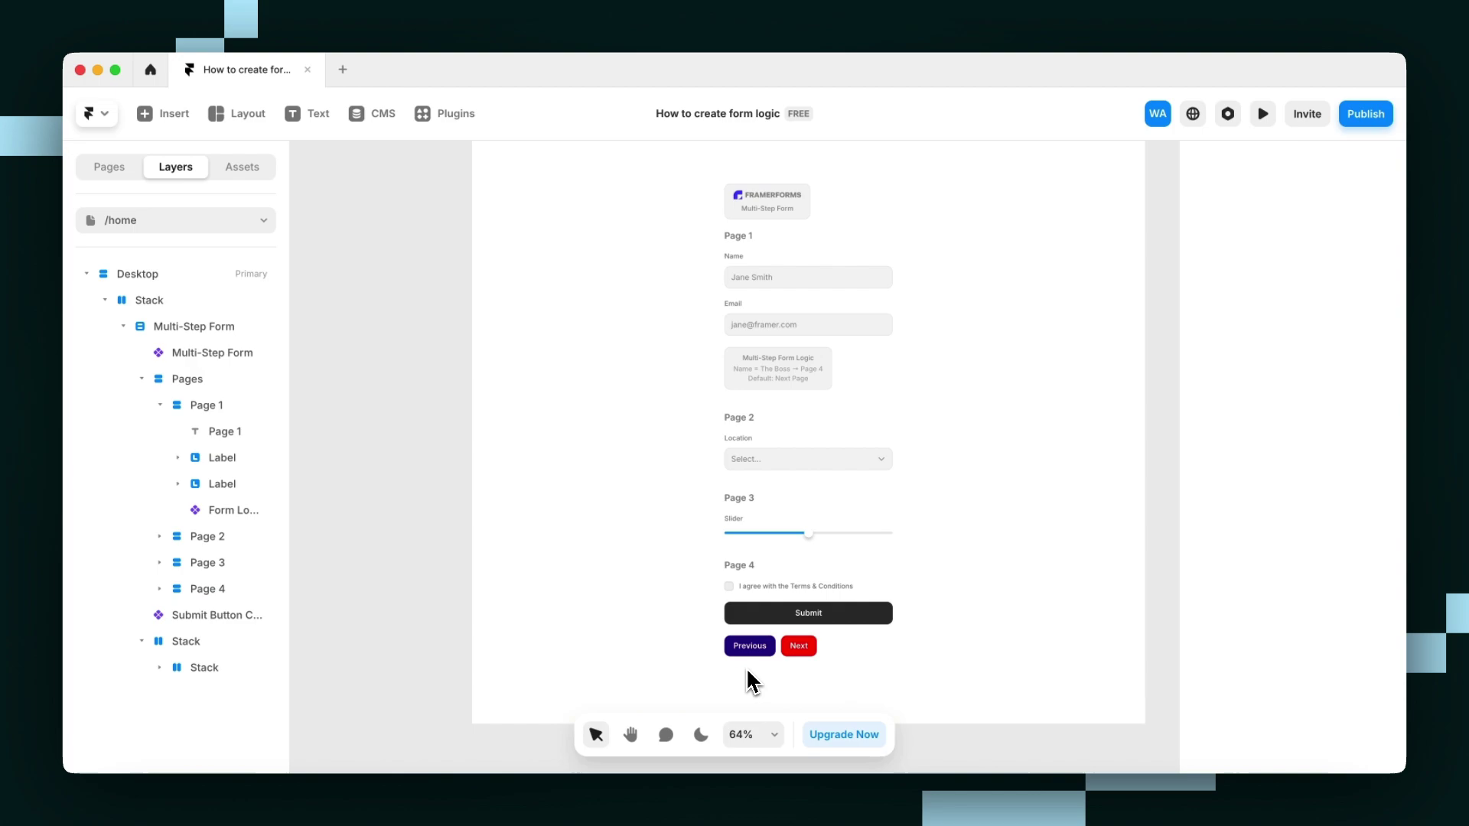
Set the Multi-Step Form's End Page to Last Page so Submit shows only there
{"action": "left_click", "coordinate": [876, 646]}
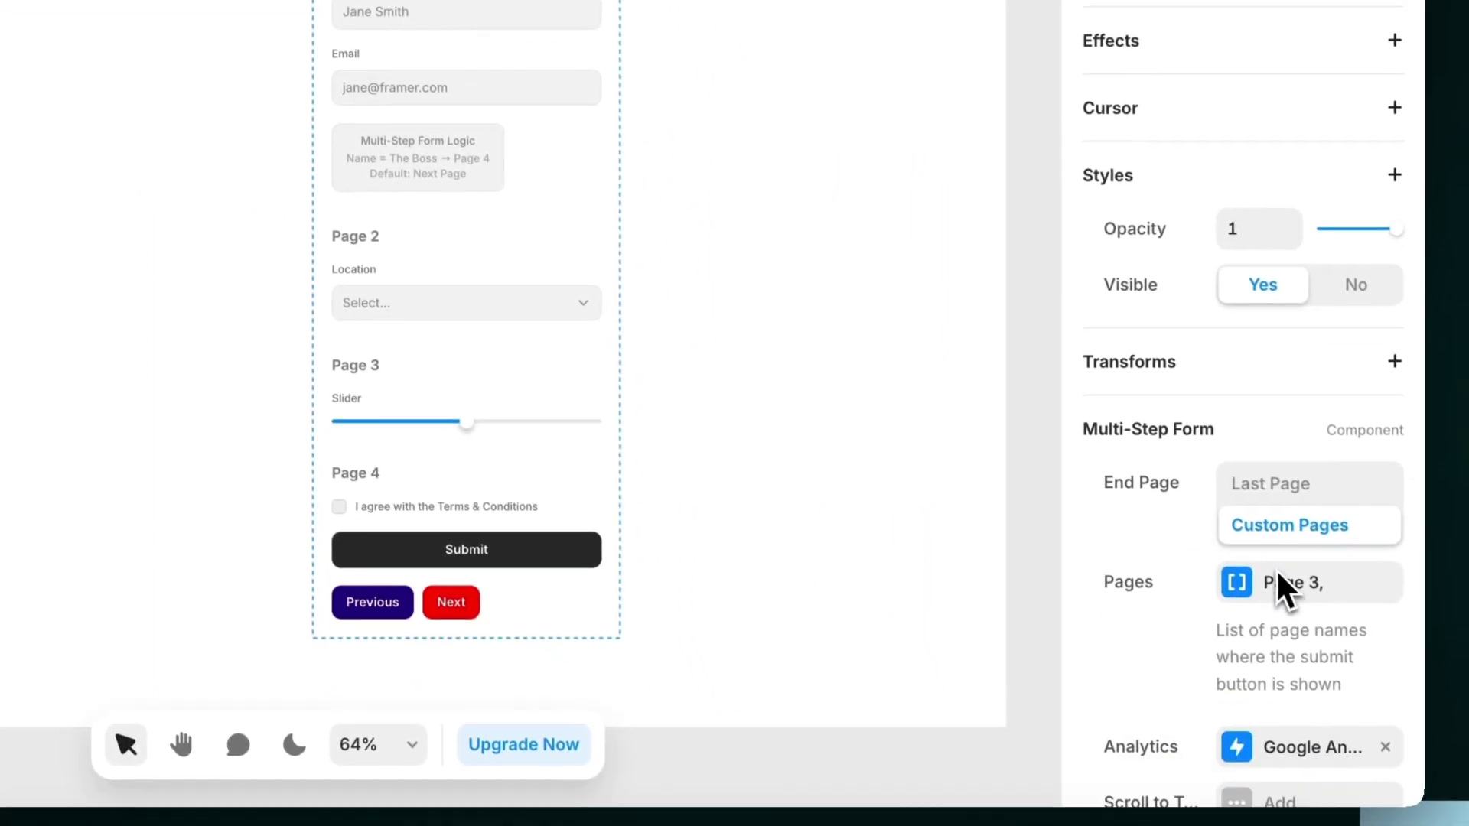
{"action": "scroll", "coordinate": [1275, 568], "scroll_direction": "down", "scroll_amount": 3}
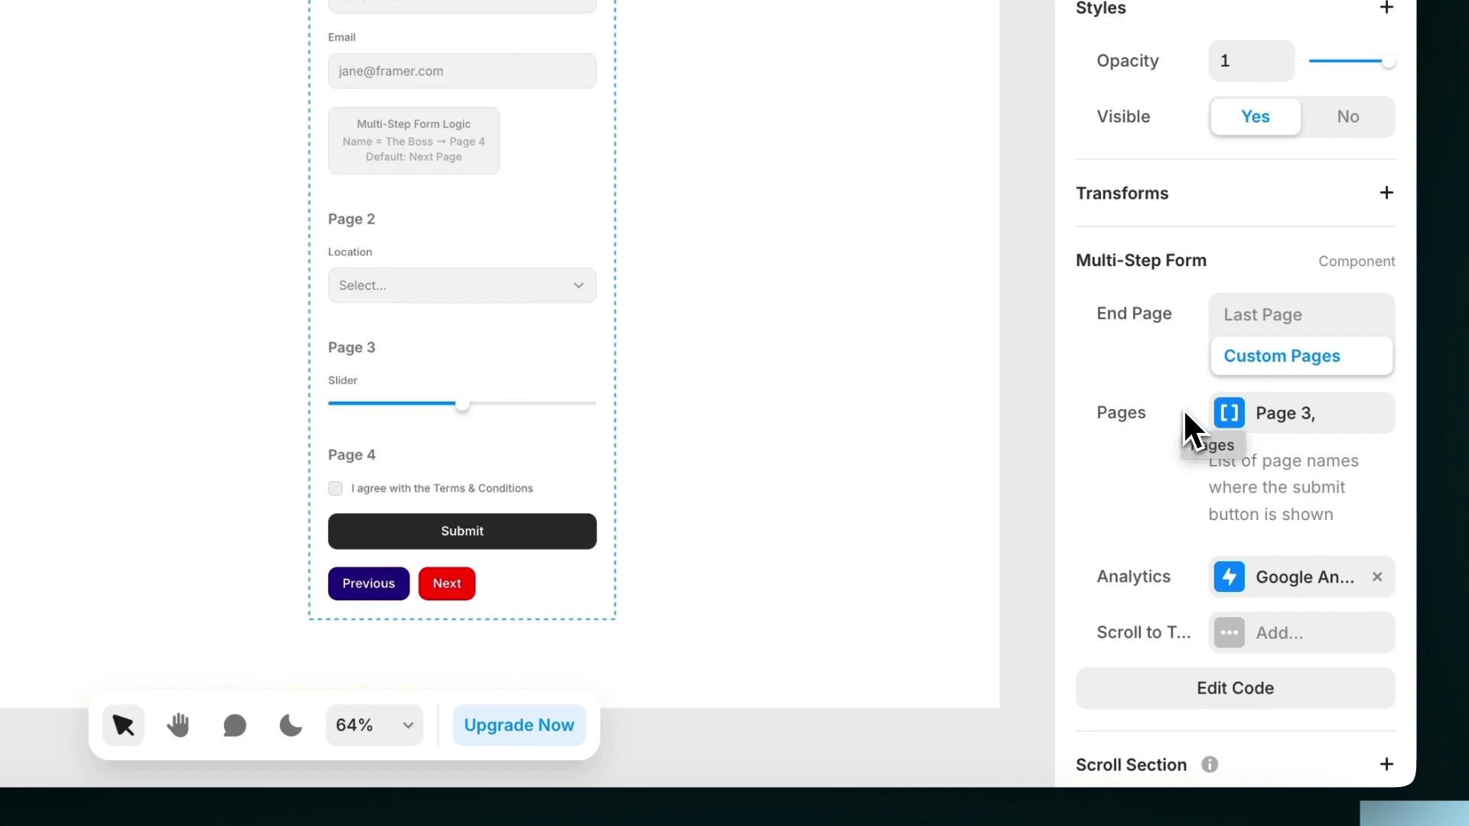
{"action": "left_click", "coordinate": [1301, 419]}
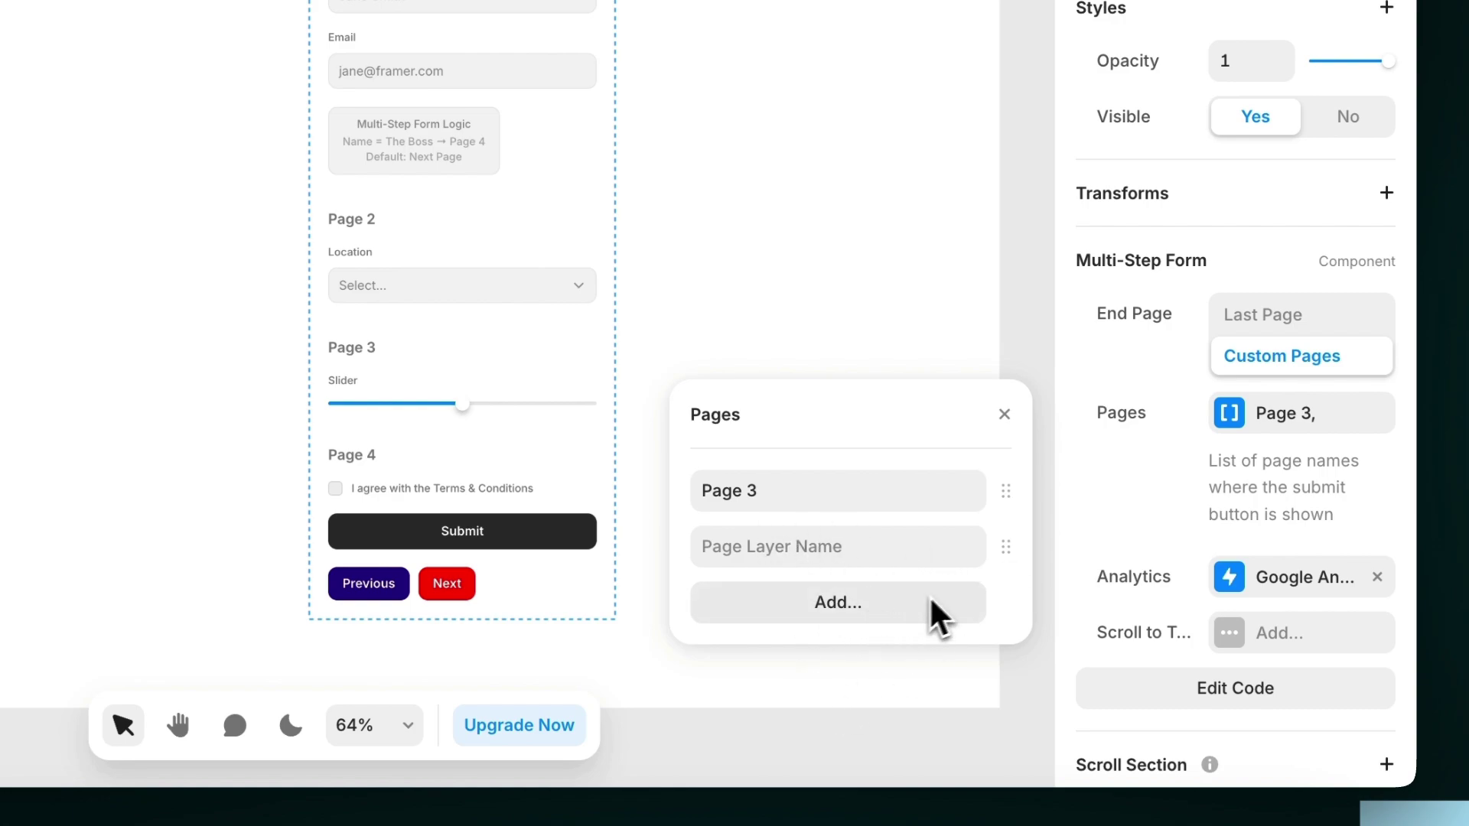
{"action": "left_click", "coordinate": [1005, 414]}
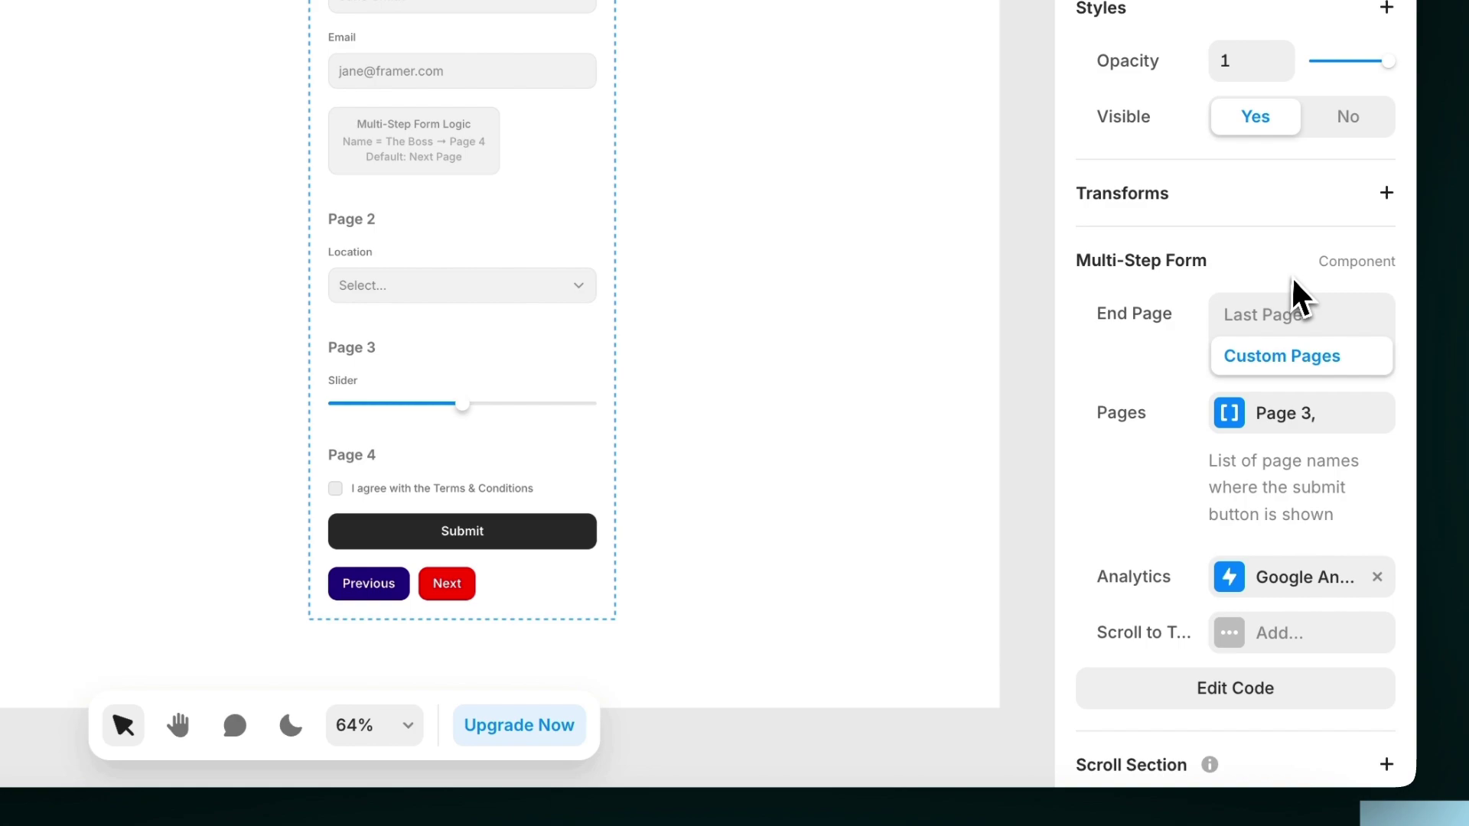
{"action": "left_click", "coordinate": [1284, 317]}
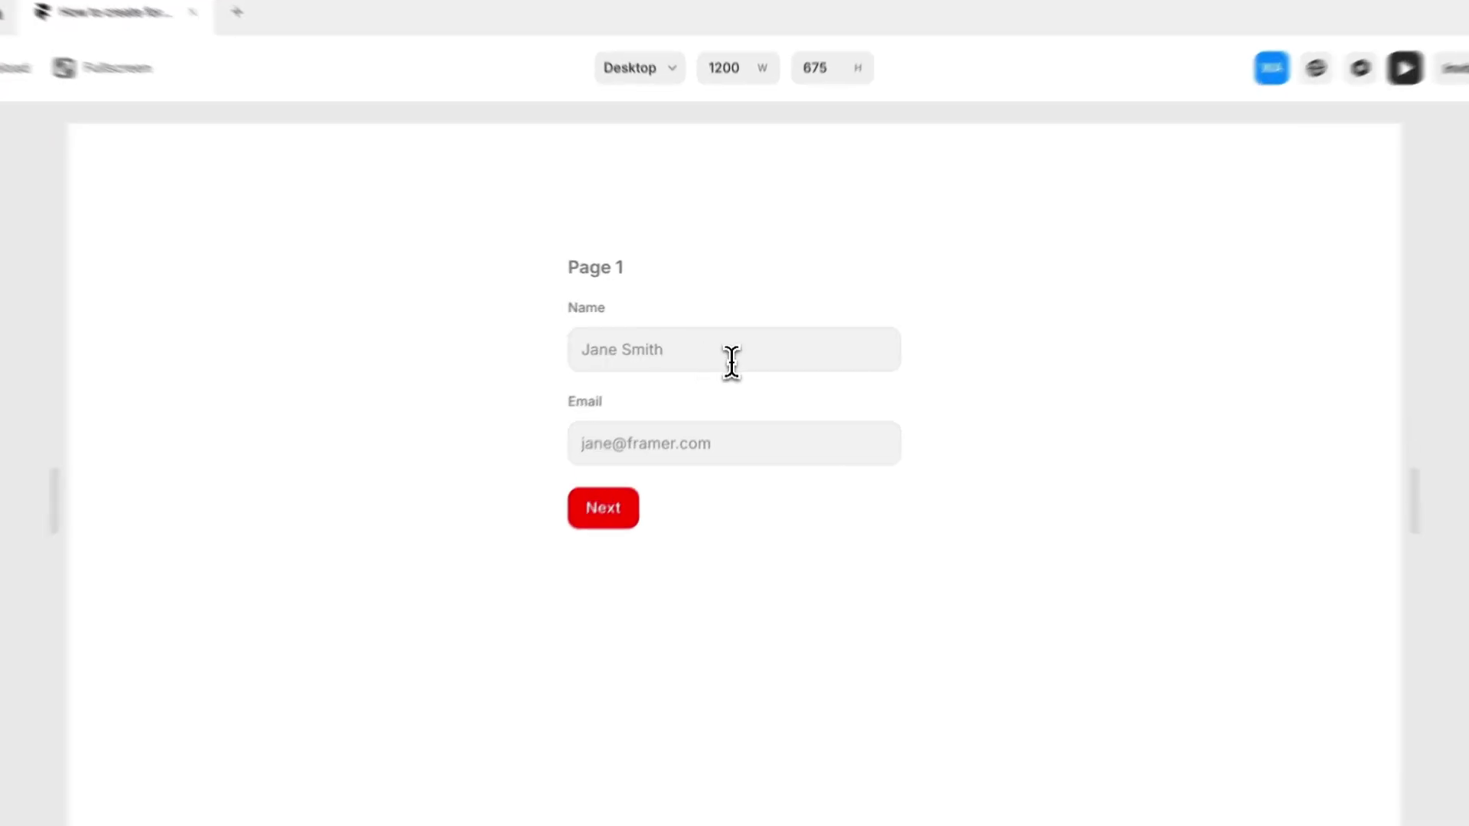
In the preview, enter the name 'Wes' and advance to Page 2
{"action": "left_click", "coordinate": [733, 345]}
{"action": "type", "text": "Wes"}
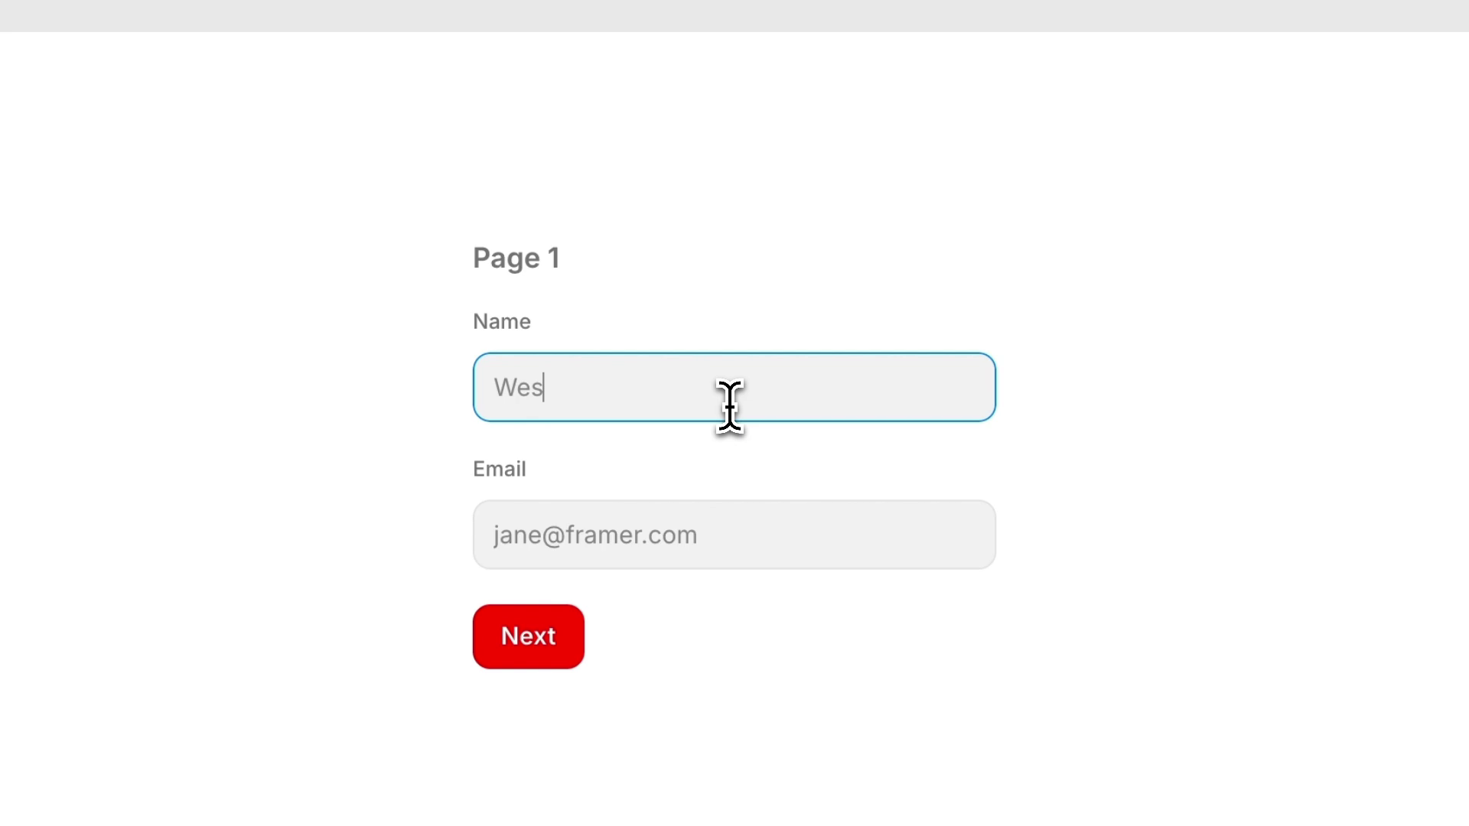
{"action": "left_click", "coordinate": [567, 643]}
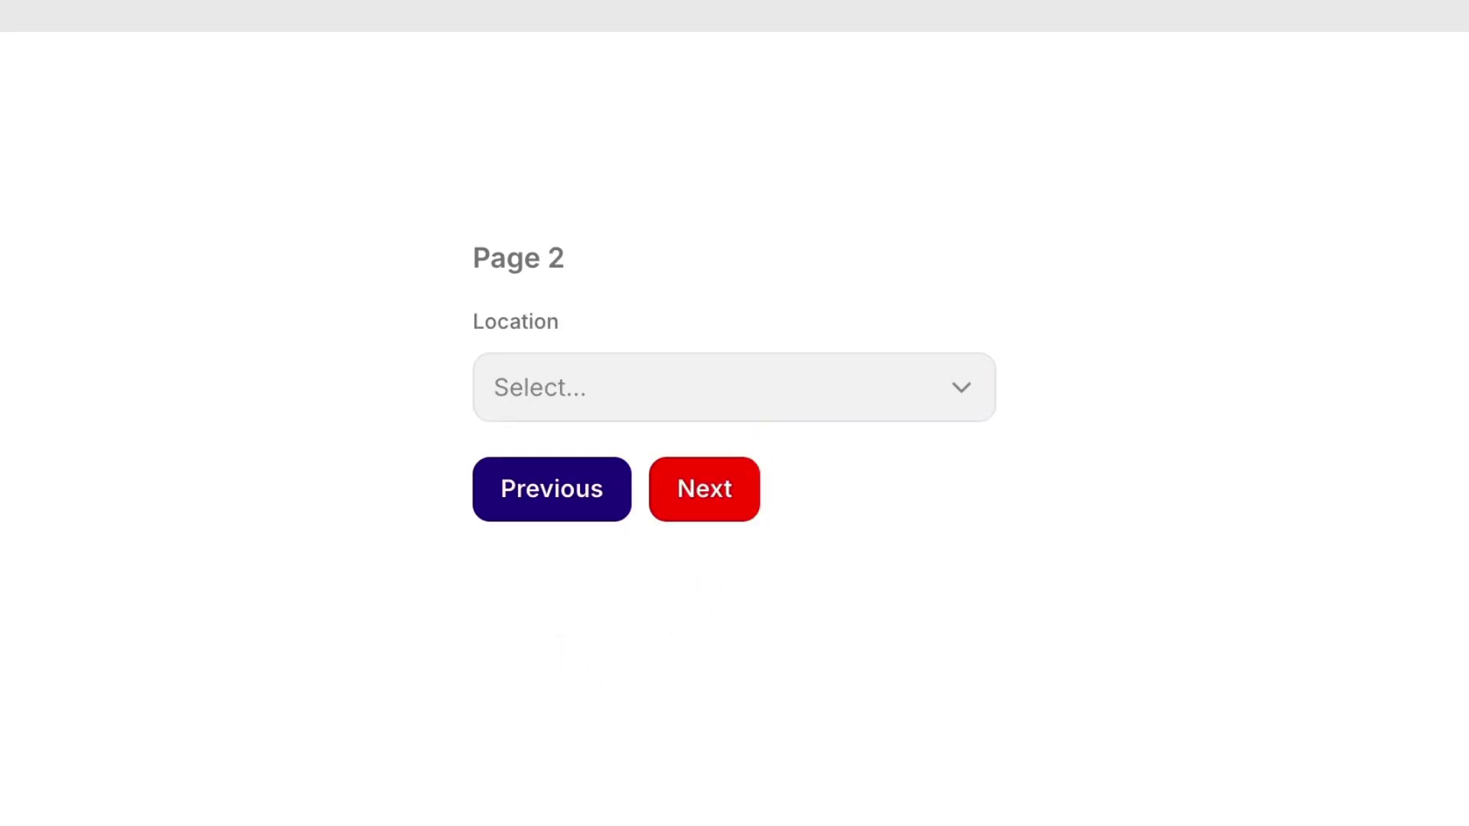
Go back, replace the name with 'The Boss' and advance to reach Page 4 with Submit
{"action": "left_click", "coordinate": [617, 496]}
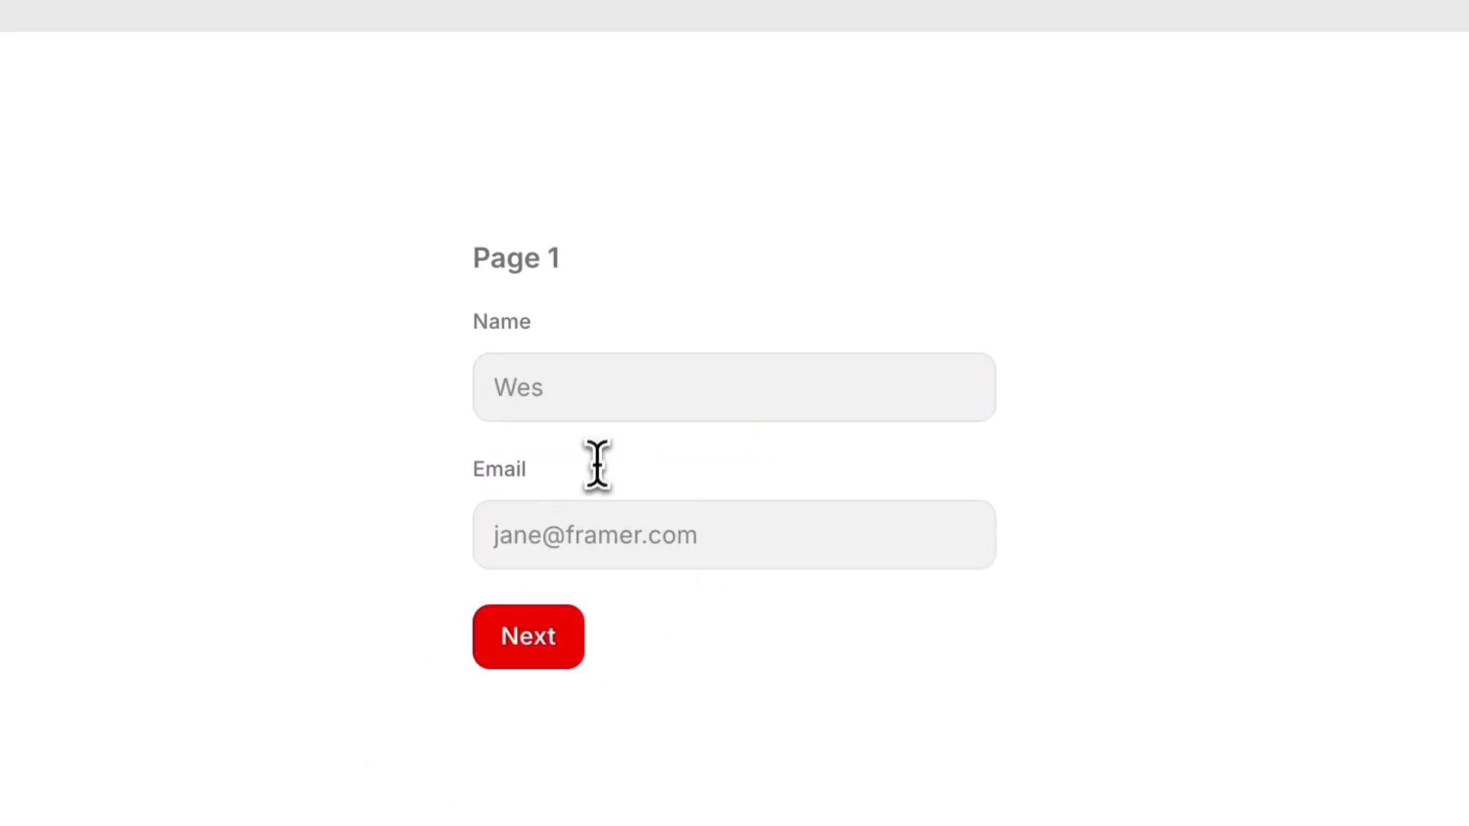
{"action": "double_click", "coordinate": [610, 392]}
{"action": "type", "text": "The Boss"}
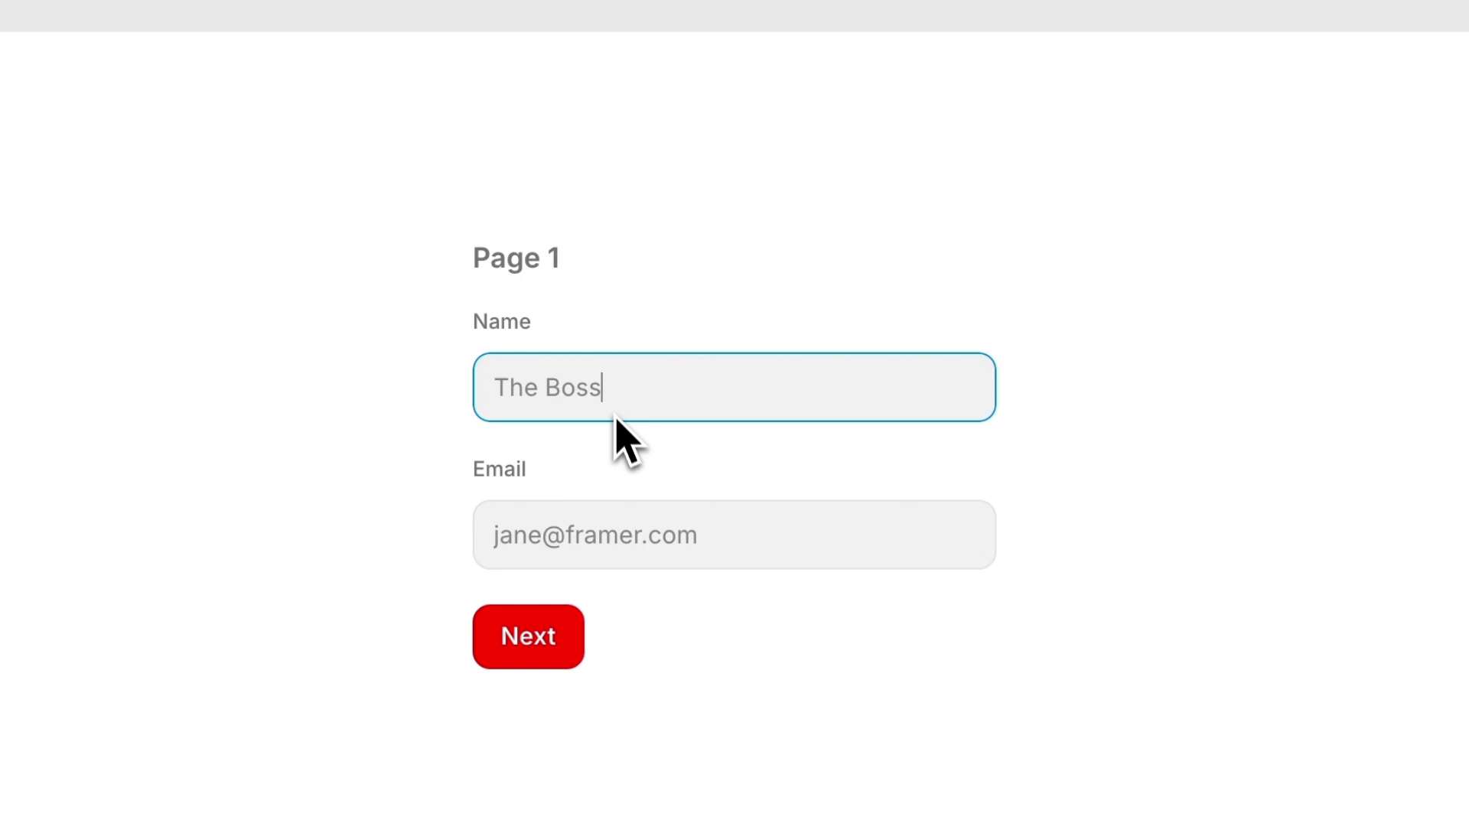
{"action": "left_click", "coordinate": [557, 660]}
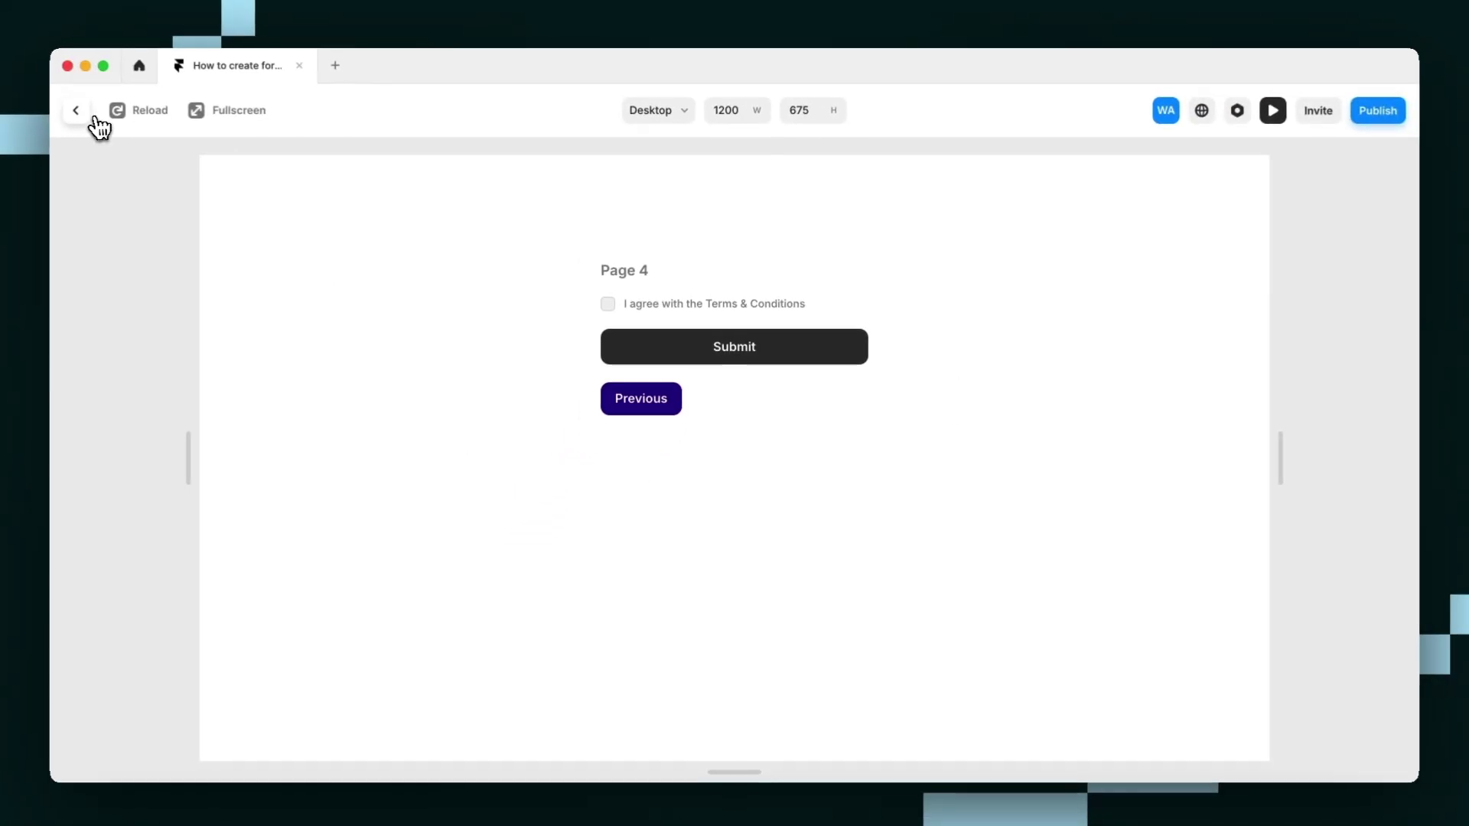
Exit the preview back to the Framer editor canvas
{"action": "left_click", "coordinate": [88, 115]}
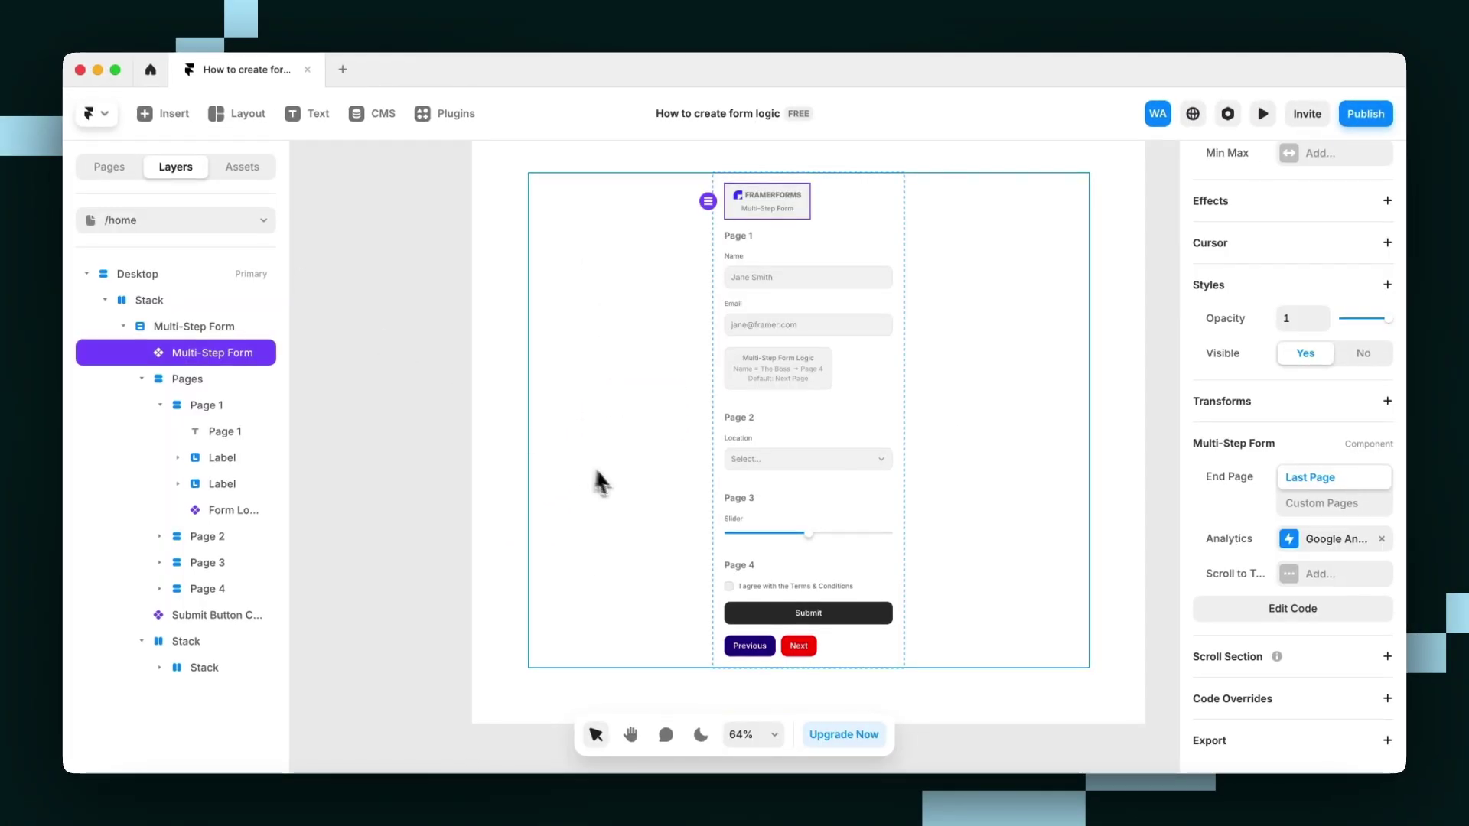